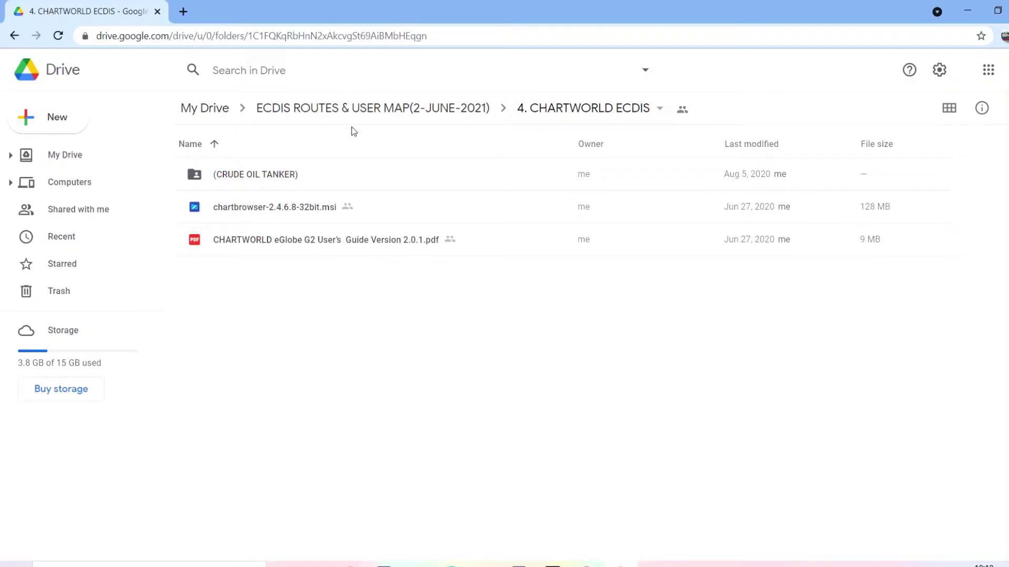
Step: Download the chartbrowser-2.4.6.8-32bit.msi installer from the Drive folder
{"action": "double_click", "coordinate": [296, 208]}
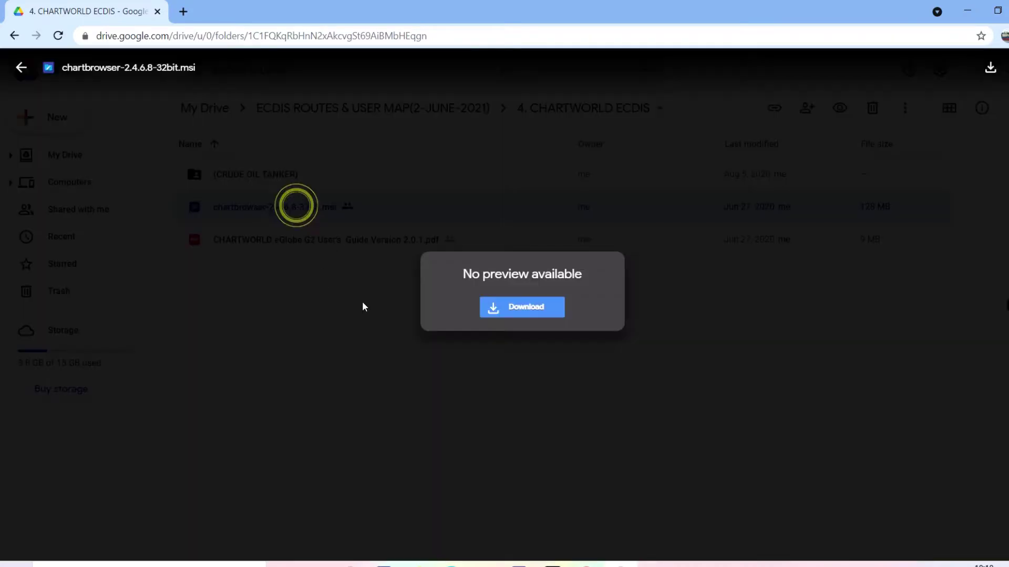
{"action": "left_click", "coordinate": [500, 312]}
{"action": "left_click", "coordinate": [645, 349]}
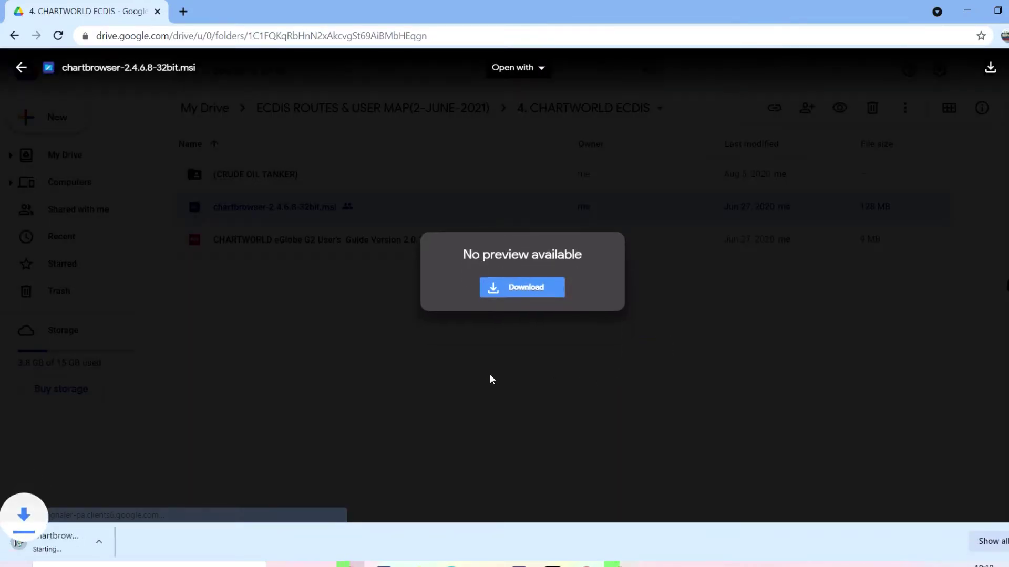
{"action": "left_click", "coordinate": [490, 374]}
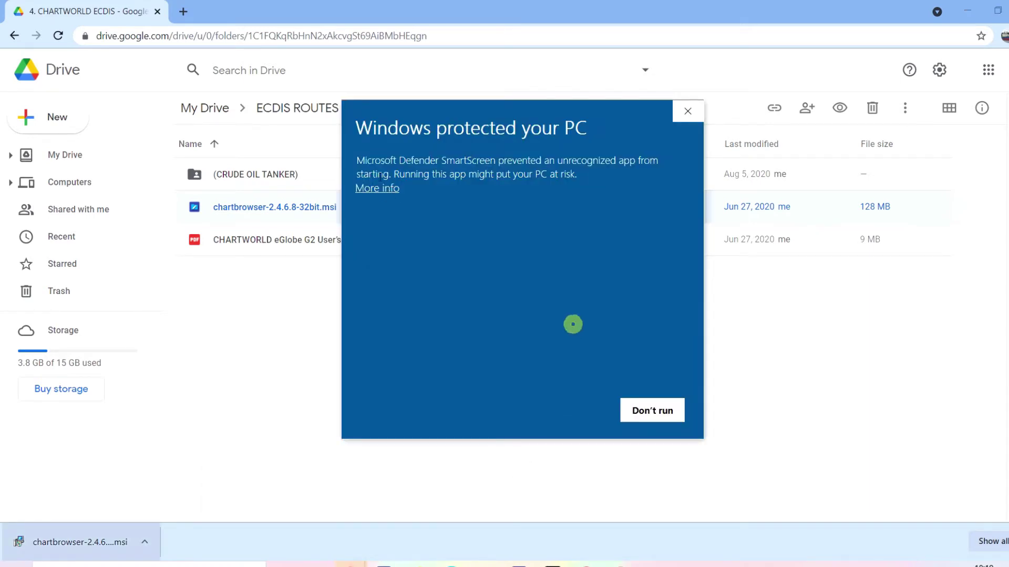
Step: Run the installer past the SmartScreen block, accept the licence terms and install ChartBrowser to the default folder
{"action": "left_click", "coordinate": [376, 189]}
{"action": "left_click", "coordinate": [569, 410]}
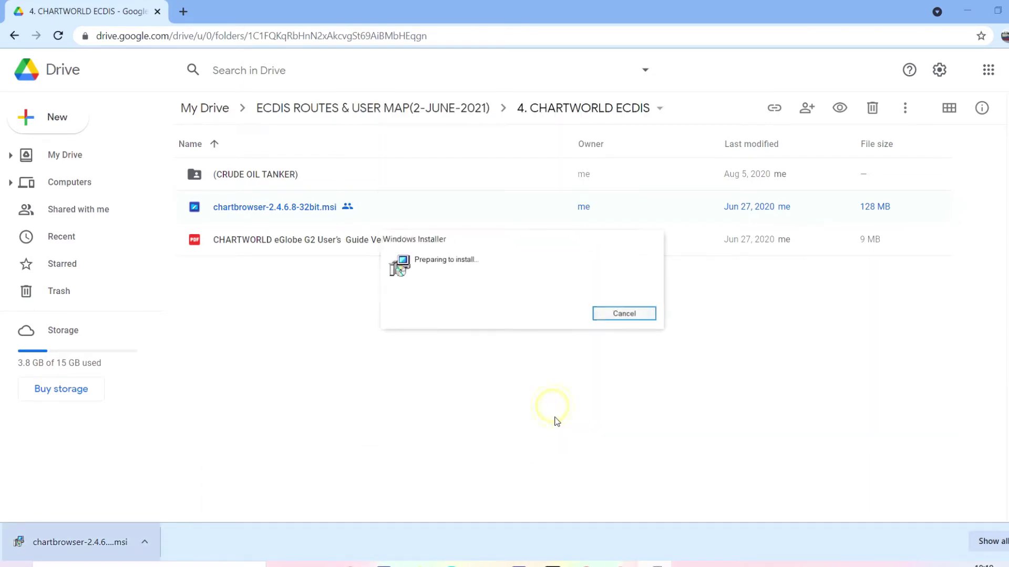
{"action": "left_click", "coordinate": [597, 395]}
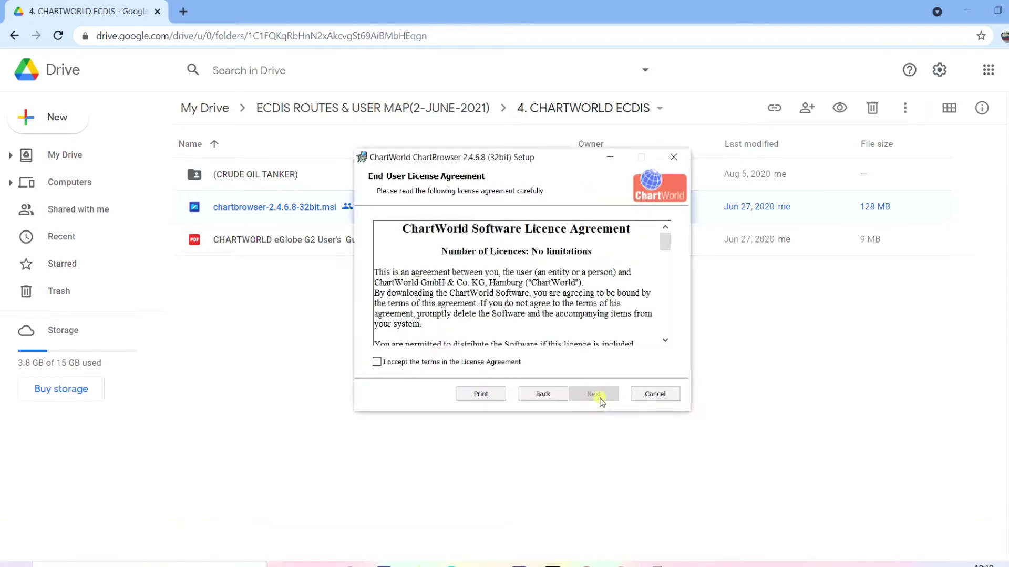
{"action": "left_click", "coordinate": [475, 364]}
{"action": "left_click", "coordinate": [603, 396]}
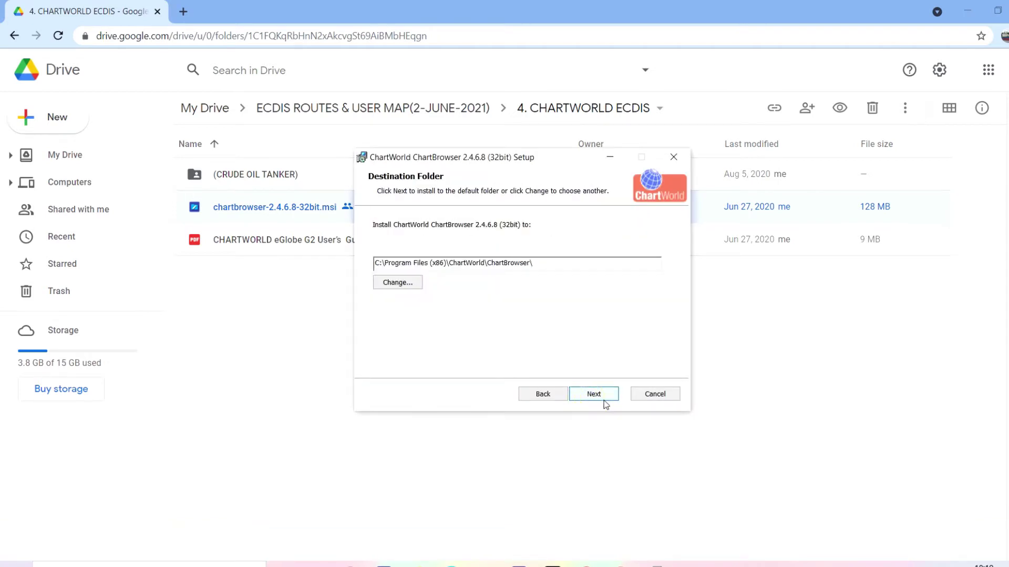
{"action": "left_click", "coordinate": [605, 397]}
{"action": "left_click", "coordinate": [604, 398]}
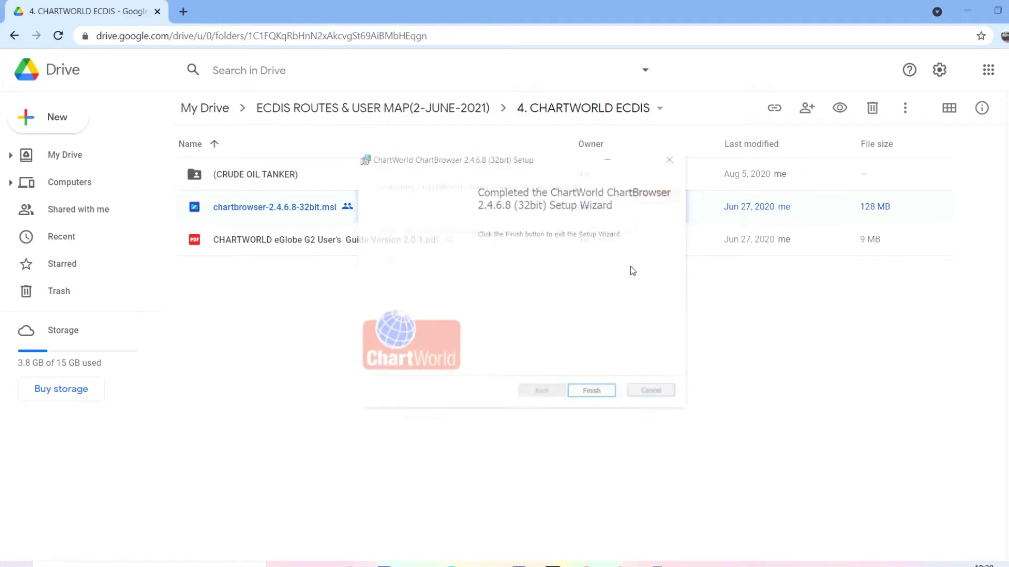
{"action": "left_click", "coordinate": [591, 394]}
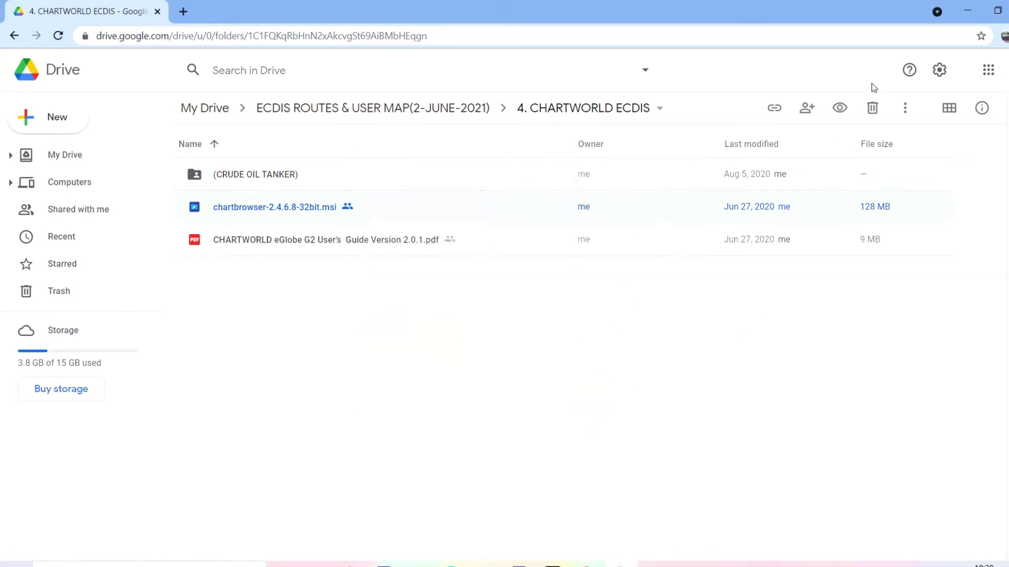
Step: Launch ChartBrowser from the desktop and choose the mode for use aboard a vessel
{"action": "left_click", "coordinate": [967, 11]}
{"action": "right_click", "coordinate": [560, 164]}
{"action": "left_click", "coordinate": [589, 205]}
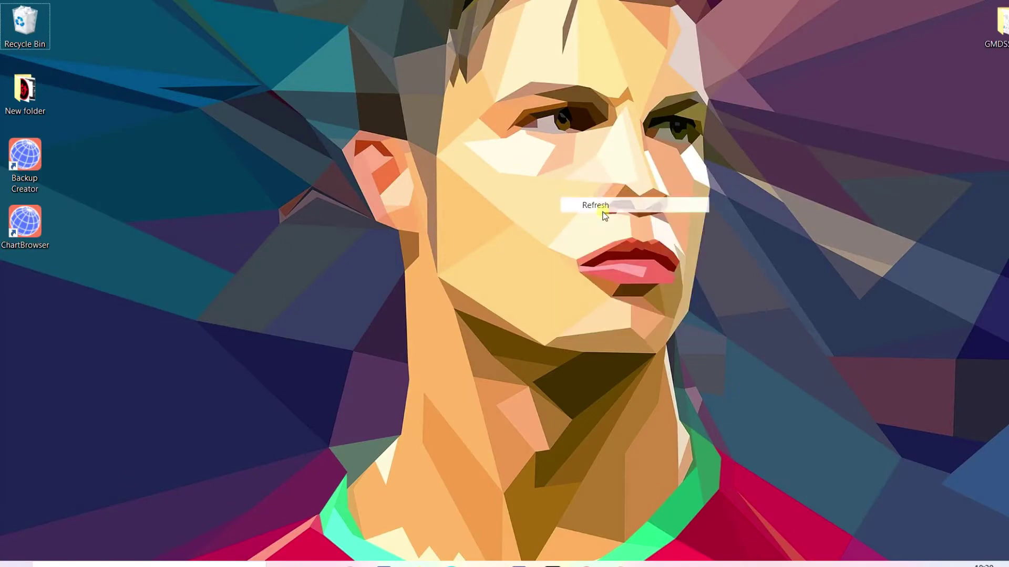
{"action": "double_click", "coordinate": [25, 221]}
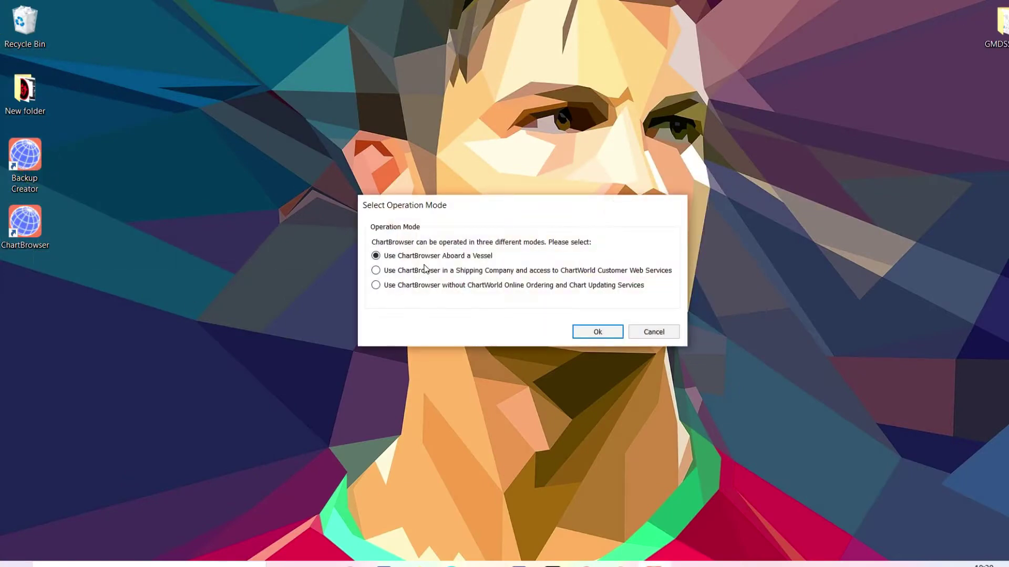
{"action": "left_click", "coordinate": [597, 333]}
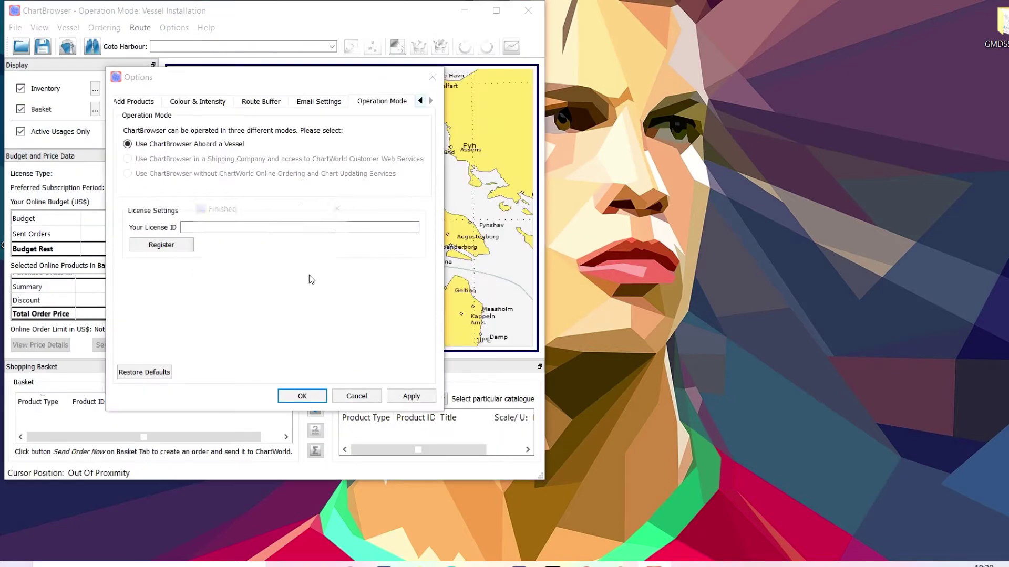
Step: Dismiss the options dialog without registering a licence and maximize the ChartBrowser window
{"action": "left_click", "coordinate": [317, 267]}
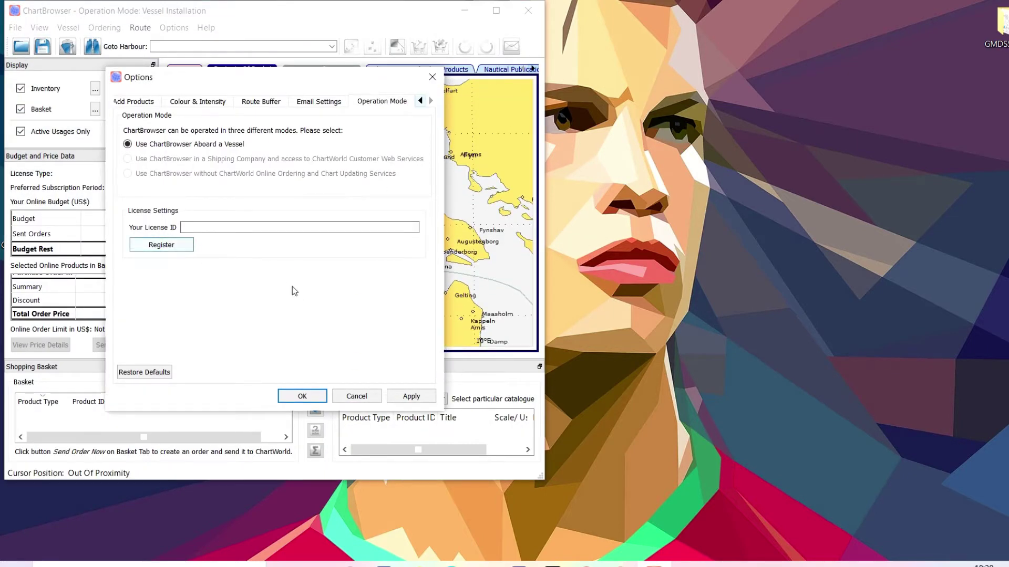
{"action": "left_click", "coordinate": [361, 397]}
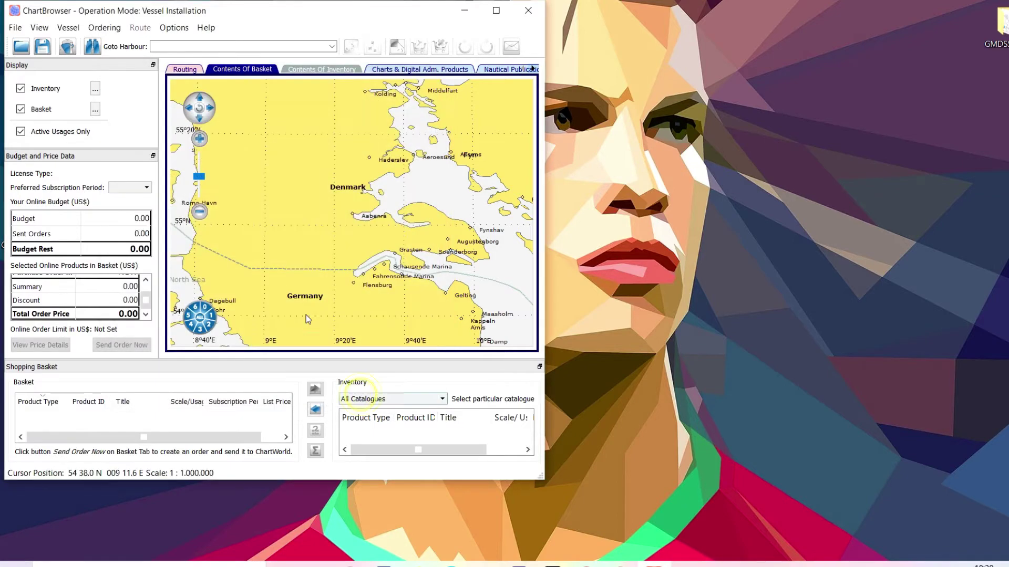
{"action": "left_click", "coordinate": [496, 11]}
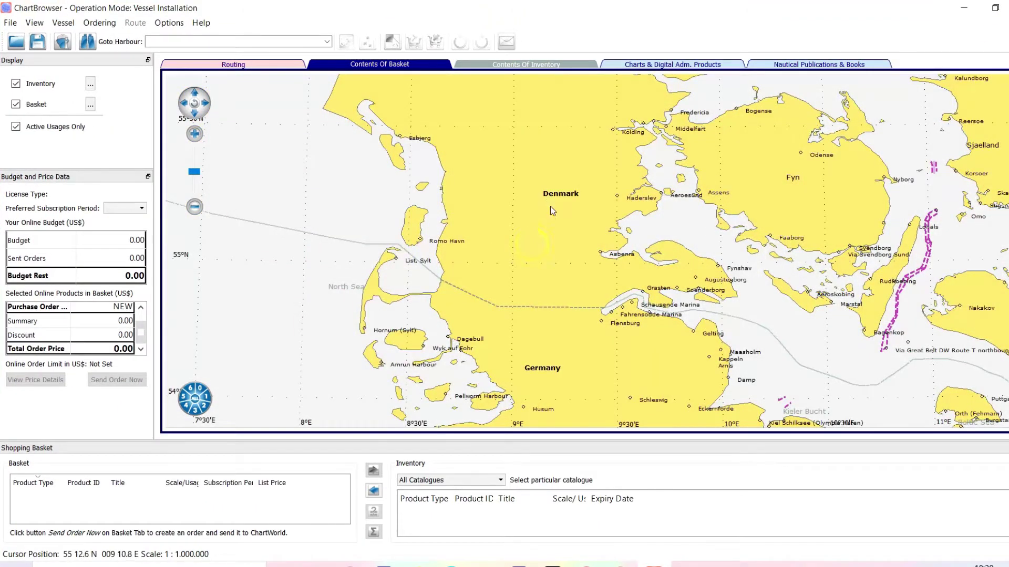
Step: Switch the chart to Routing and initialize the routing functions for the current session
{"action": "scroll", "coordinate": [551, 212], "scroll_direction": "up", "scroll_amount": 1}
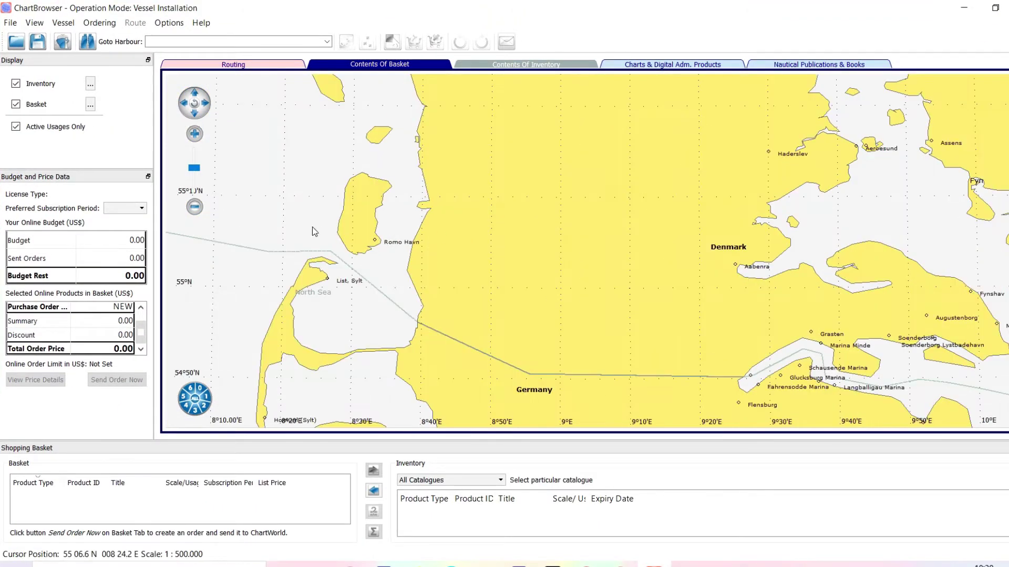
{"action": "left_click", "coordinate": [194, 207]}
{"action": "left_click", "coordinate": [194, 206]}
{"action": "left_click", "coordinate": [194, 206]}
{"action": "left_click", "coordinate": [195, 206]}
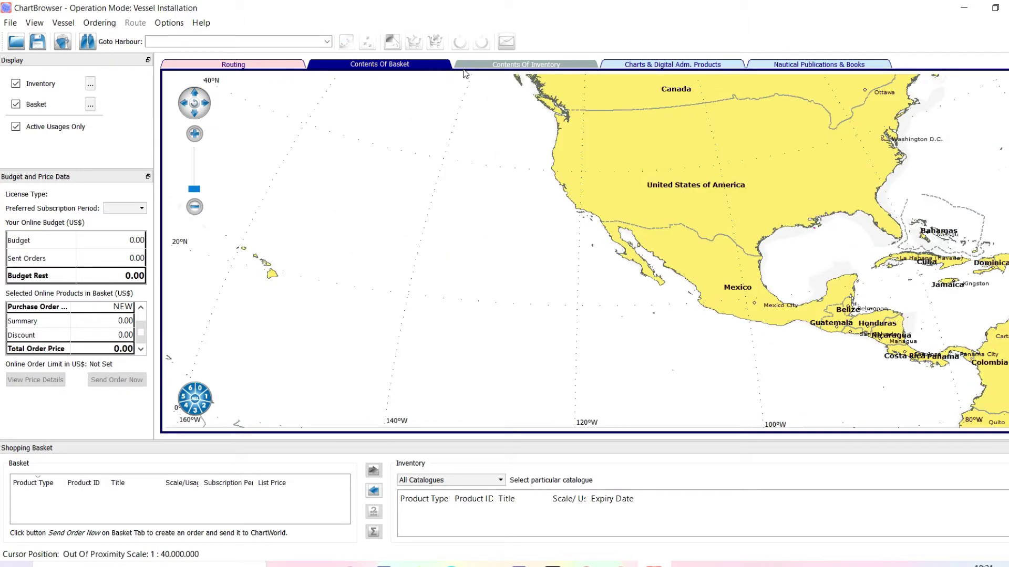
{"action": "left_click", "coordinate": [244, 65]}
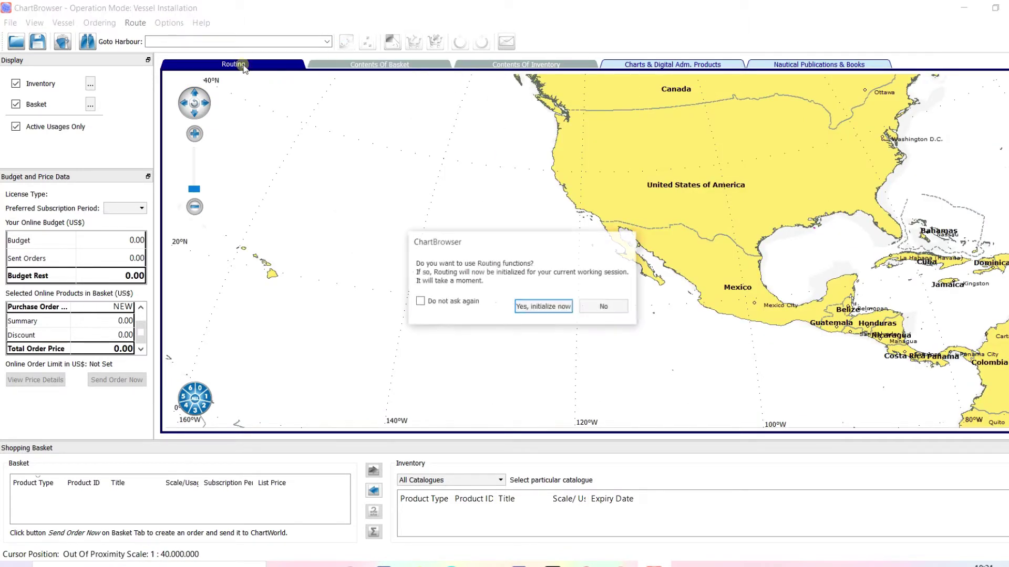
{"action": "left_click", "coordinate": [545, 308]}
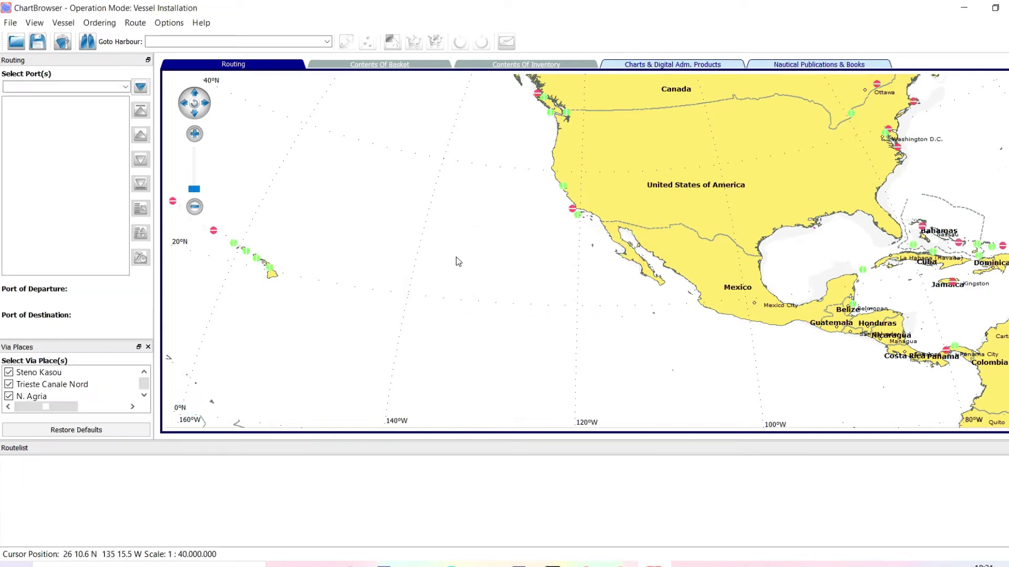
Step: Add Houston, TX [United States] to the route's port list as the port of departure
{"action": "left_click", "coordinate": [52, 87]}
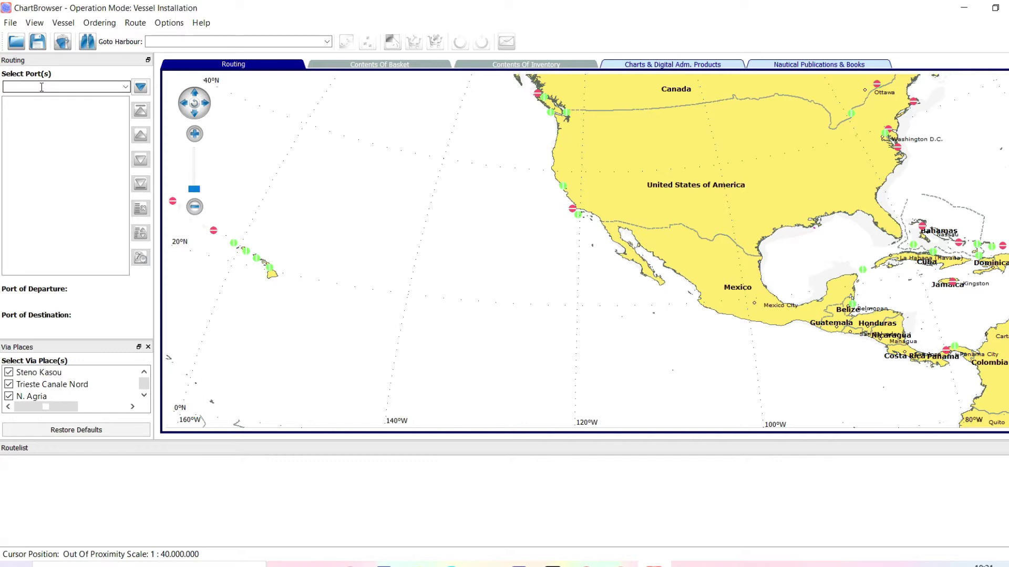
{"action": "type", "text": "houston"}
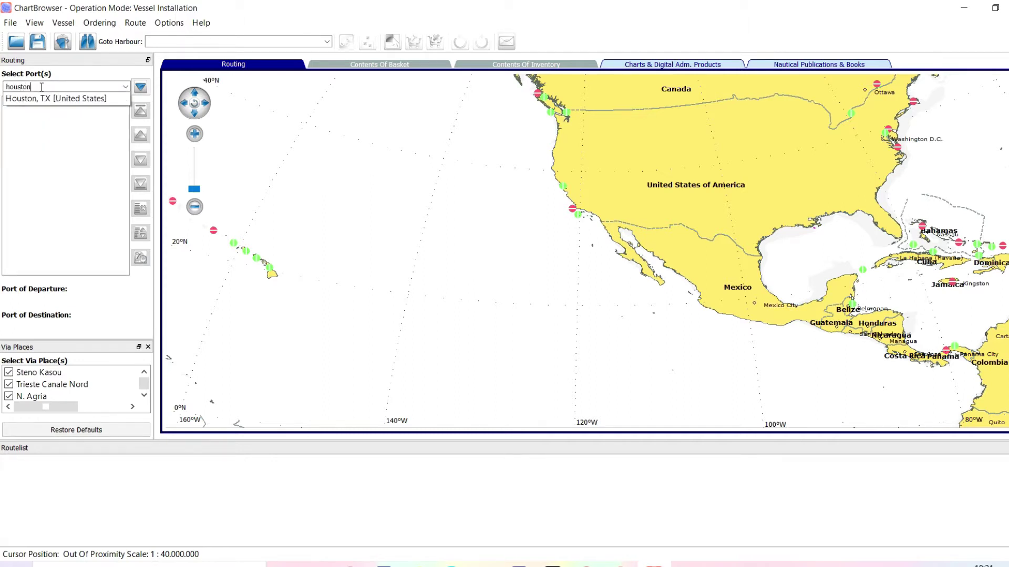
{"action": "left_click", "coordinate": [27, 100]}
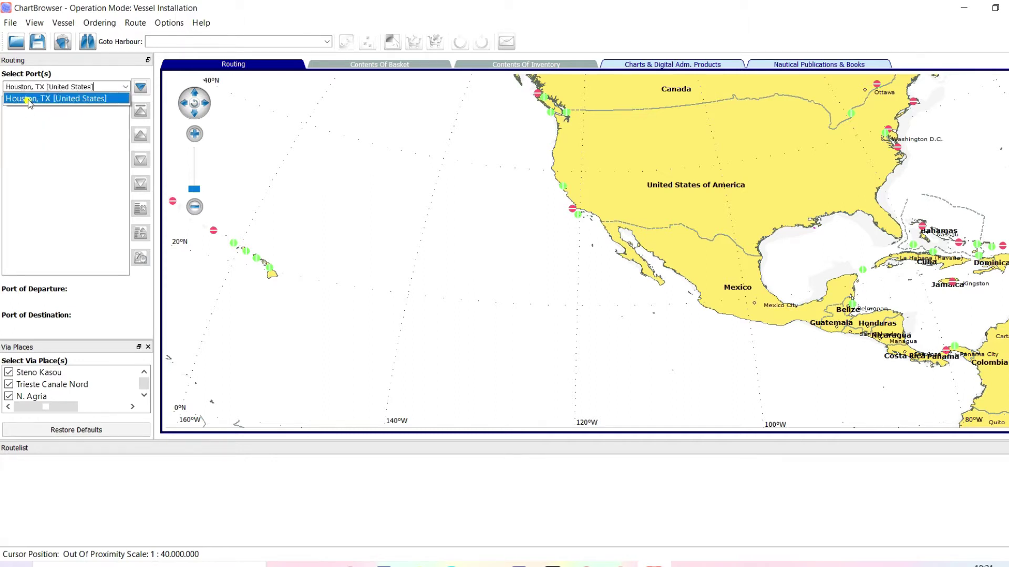
{"action": "left_click", "coordinate": [140, 88]}
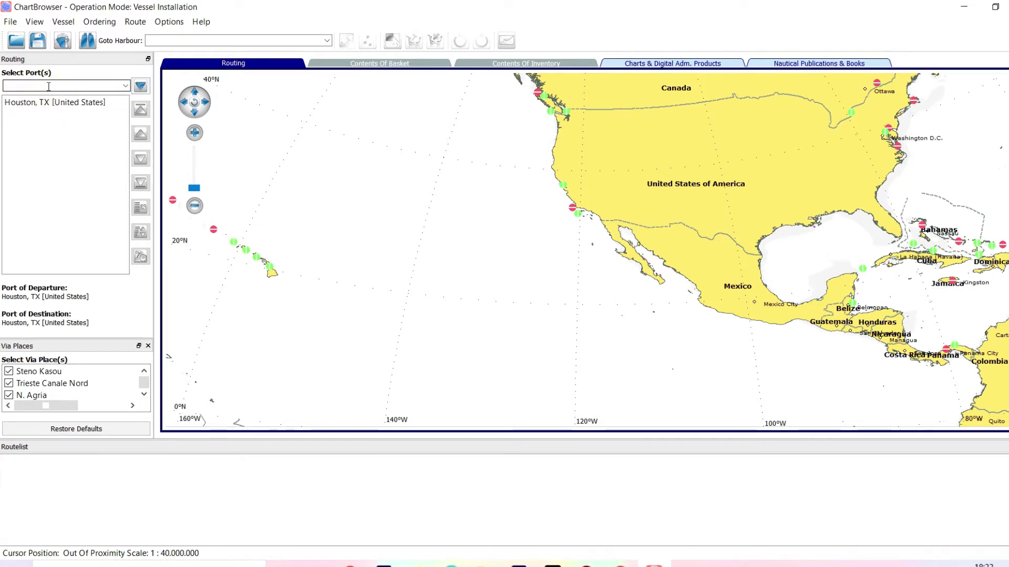
Step: Add Rio de Janeiro CT [Brazil] to the route's port list as the port of destination
{"action": "type", "text": "rio "}
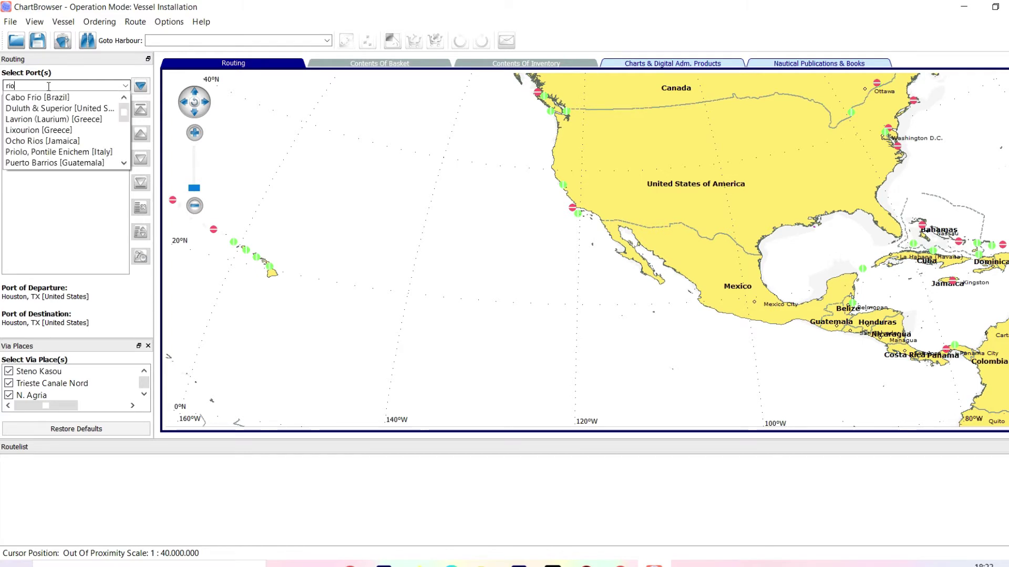
{"action": "type", "text": "de"}
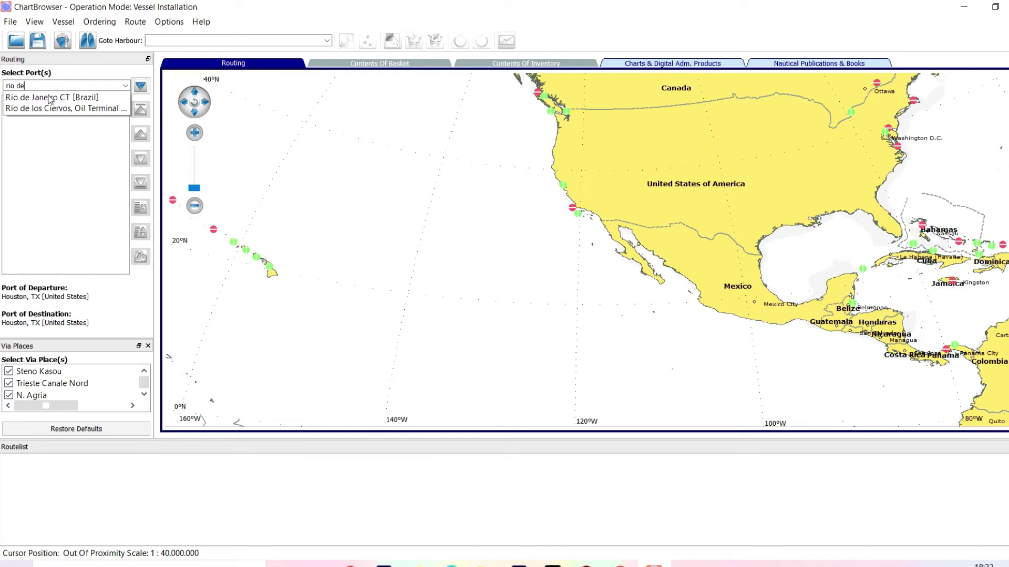
{"action": "left_click", "coordinate": [37, 99]}
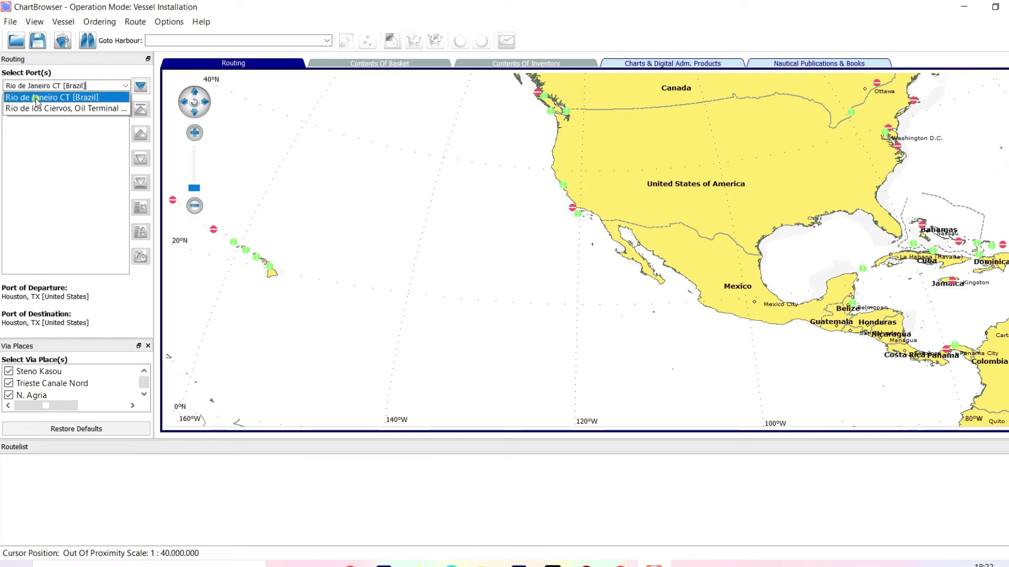
{"action": "left_click", "coordinate": [140, 86]}
{"action": "left_click", "coordinate": [67, 103]}
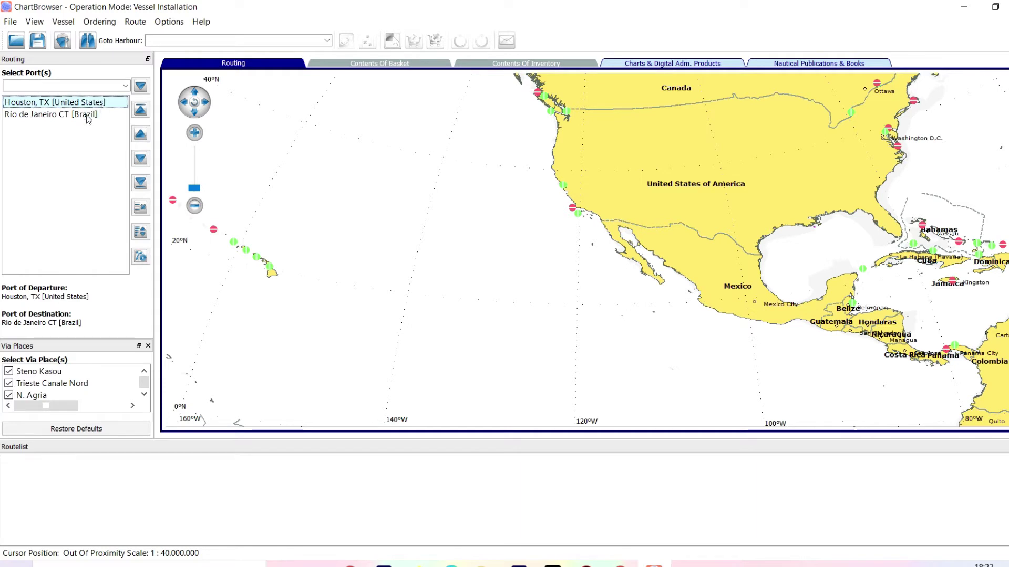
{"action": "left_click", "coordinate": [87, 115]}
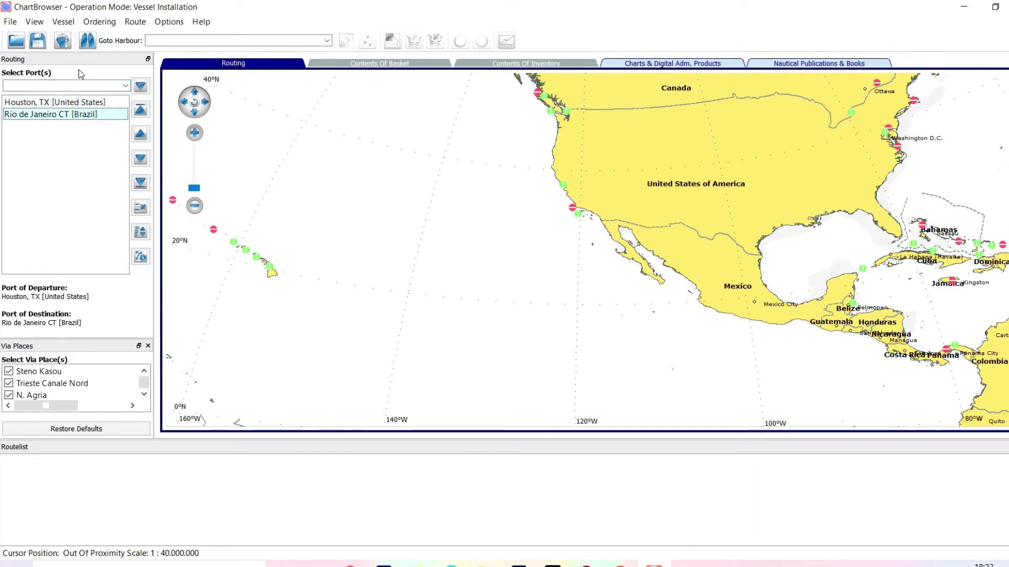
{"action": "left_click", "coordinate": [141, 258]}
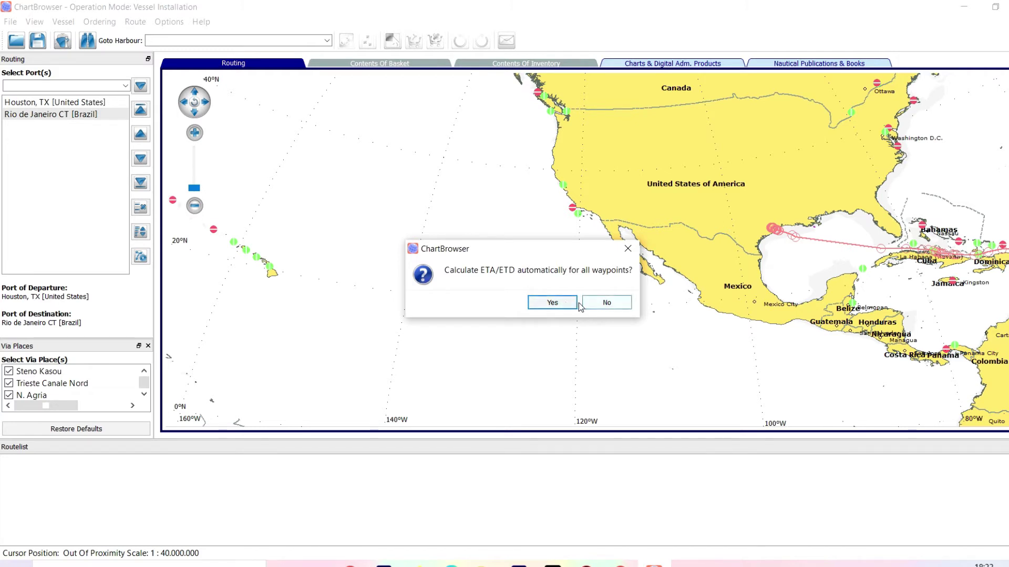
{"action": "left_click", "coordinate": [565, 303]}
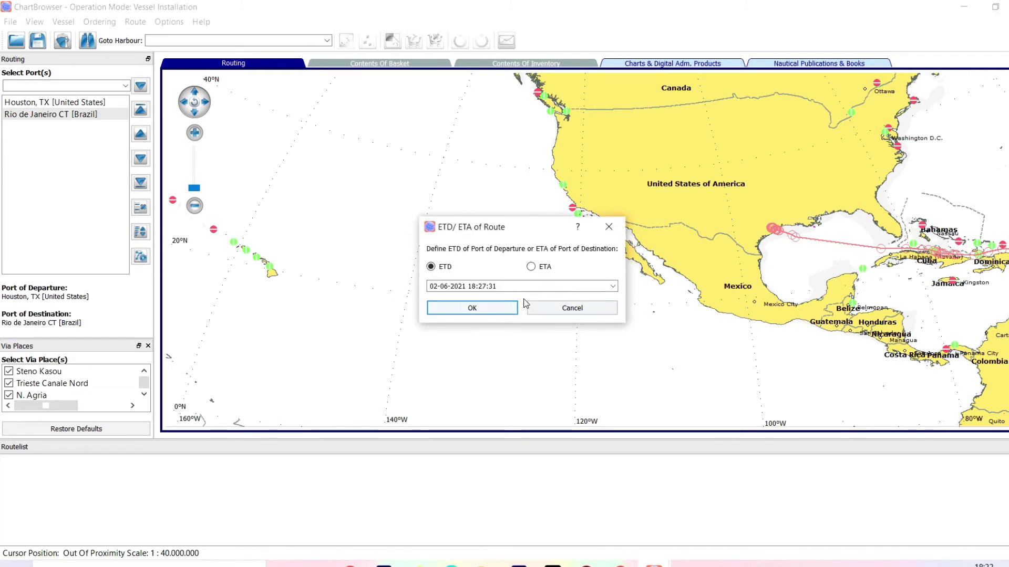
{"action": "left_click", "coordinate": [506, 309]}
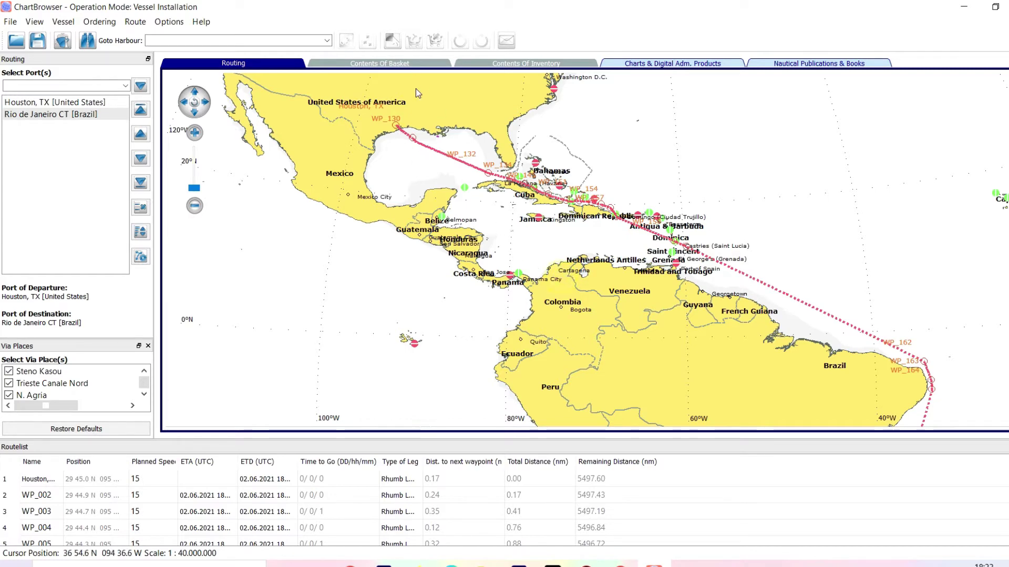
Step: Trace the plotted route down to Rio de Janeiro, and remove Rio de Janeiro CT [Brazil] from the route's port list
{"action": "left_click", "coordinate": [701, 361]}
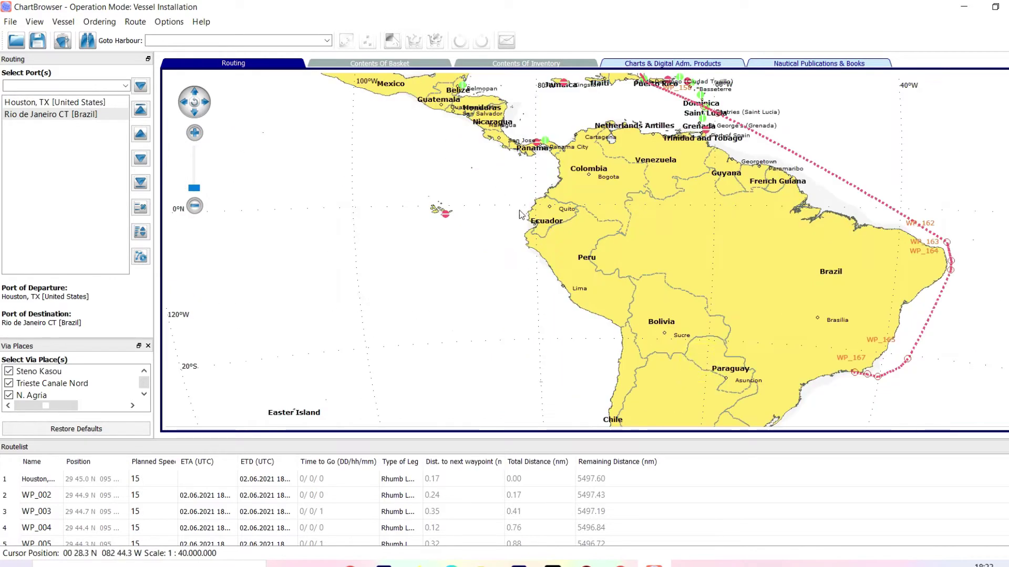
{"action": "left_click", "coordinate": [743, 335]}
{"action": "left_click_drag", "start_coordinate": [752, 198], "coordinate": [718, 313]}
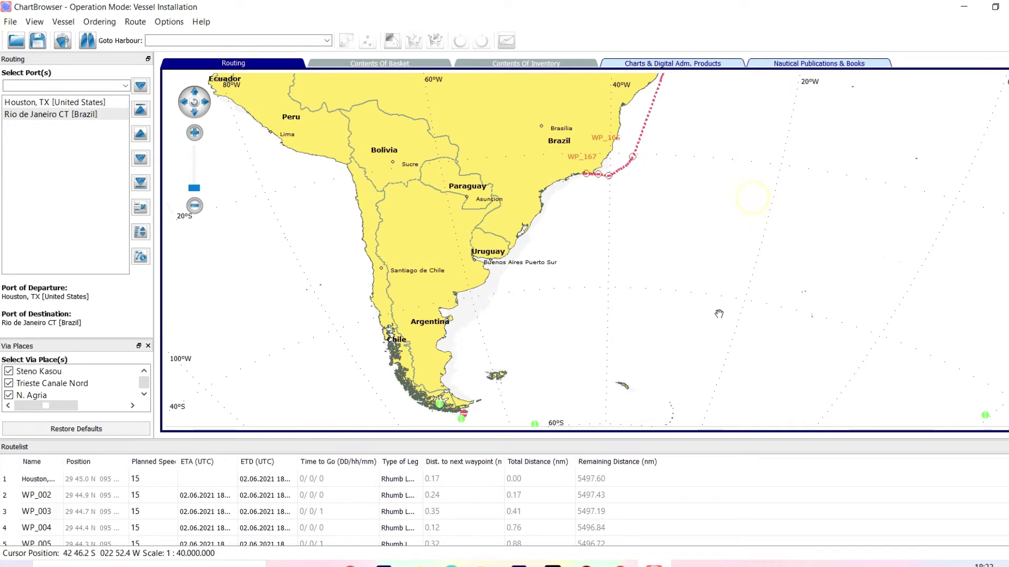
{"action": "left_click_drag", "start_coordinate": [472, 155], "coordinate": [713, 368]}
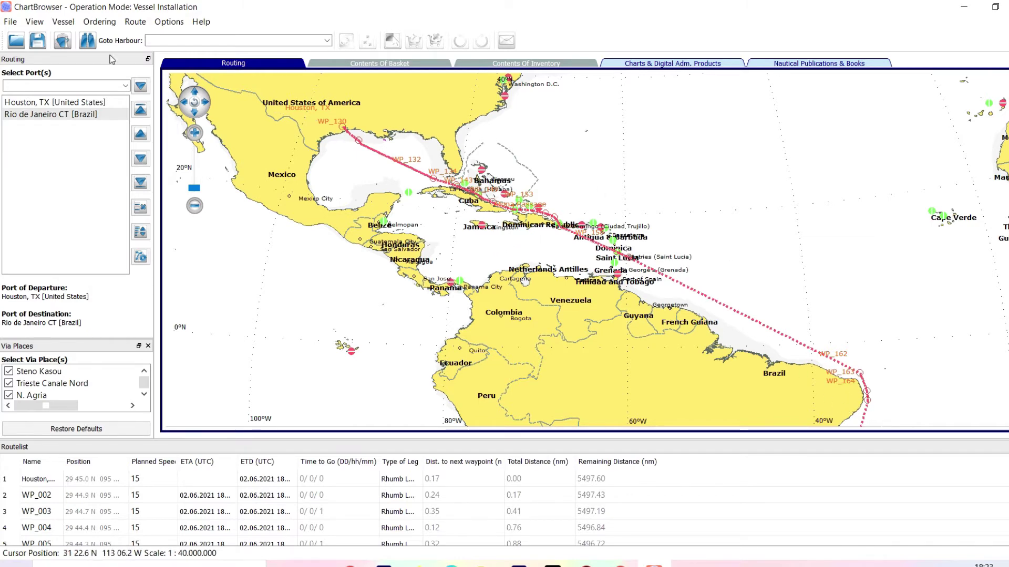
{"action": "left_click", "coordinate": [46, 114]}
{"action": "left_click", "coordinate": [140, 207]}
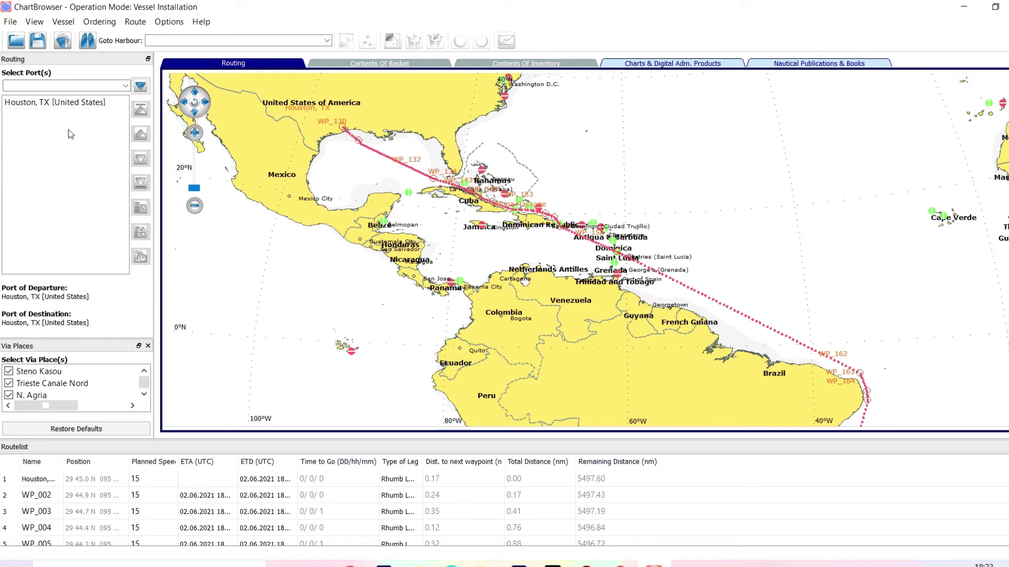
Step: Add Shanghai Jungong Lu CT [China] to the route's port list as the port of destination
{"action": "left_click", "coordinate": [82, 102]}
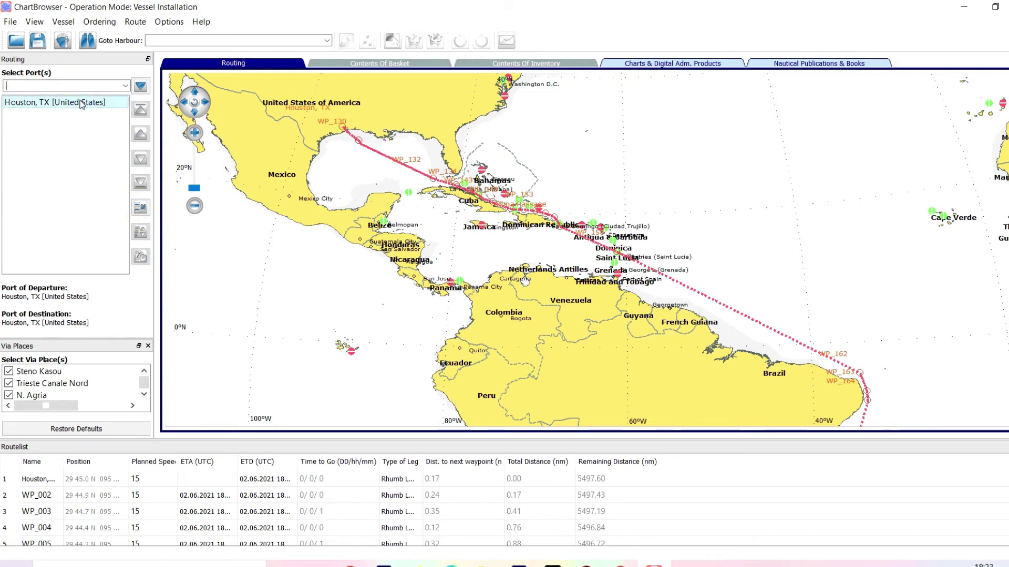
{"action": "type", "text": "shan"}
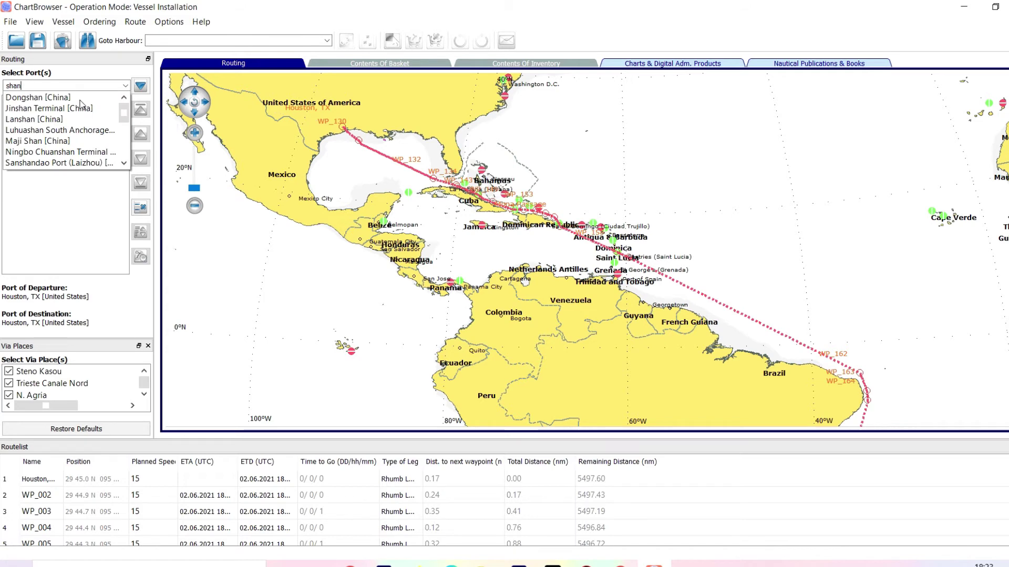
{"action": "type", "text": "g"}
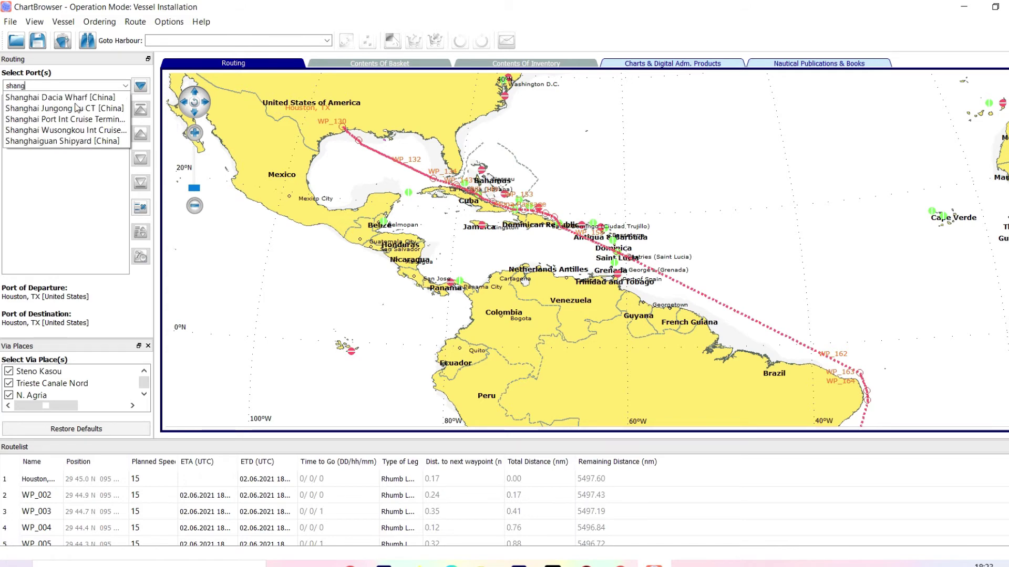
{"action": "left_click", "coordinate": [76, 108]}
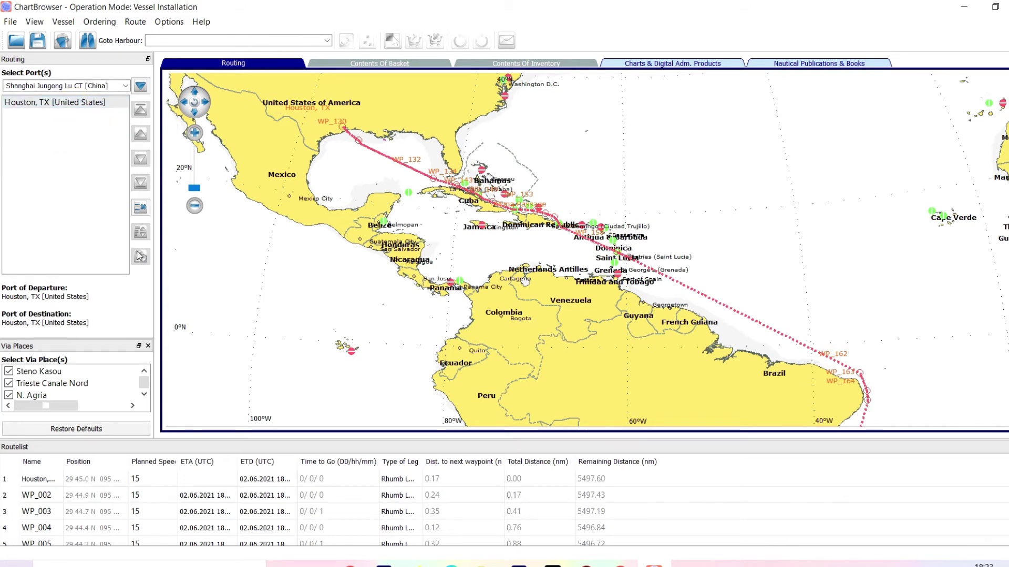
{"action": "left_click", "coordinate": [140, 85]}
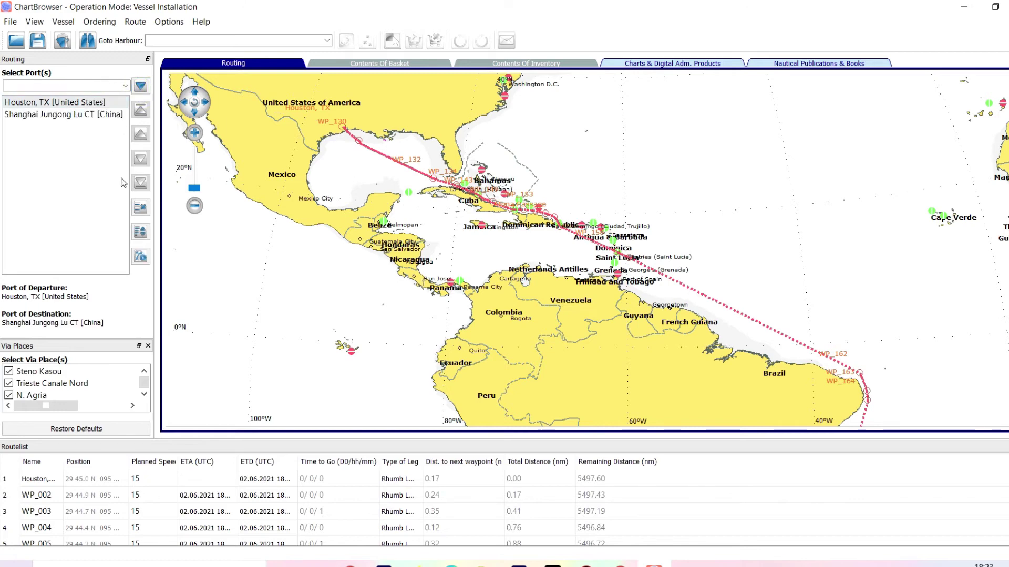
{"action": "left_click", "coordinate": [140, 258]}
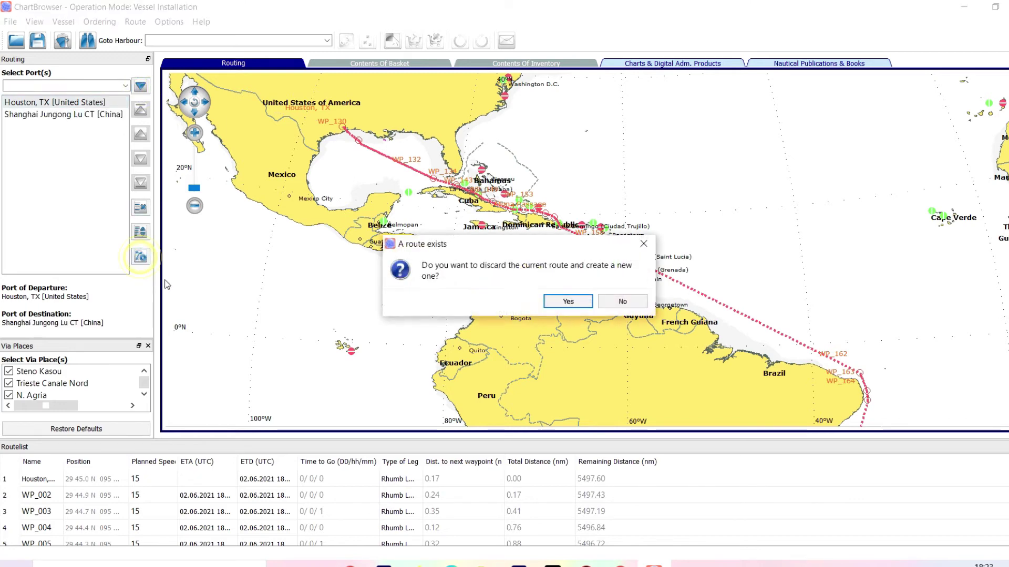
{"action": "left_click", "coordinate": [566, 297]}
{"action": "left_click", "coordinate": [565, 303]}
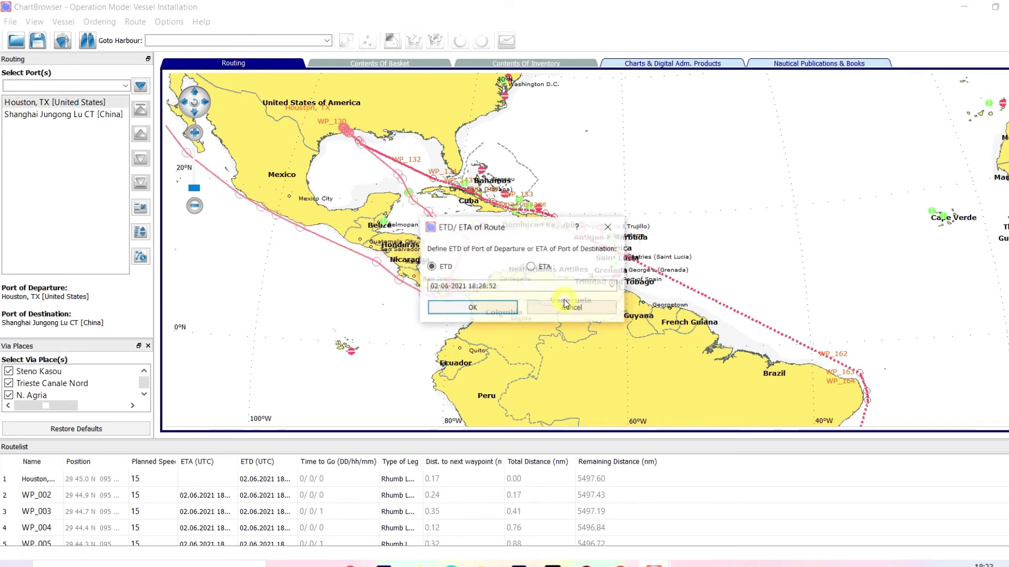
{"action": "left_click", "coordinate": [504, 307]}
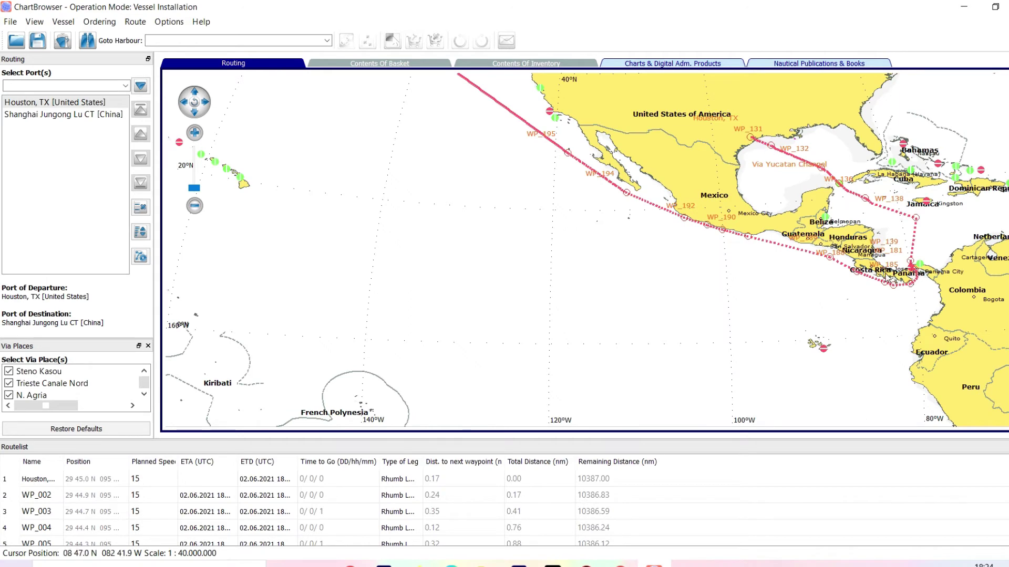
{"action": "left_click_drag", "start_coordinate": [268, 142], "coordinate": [546, 345]}
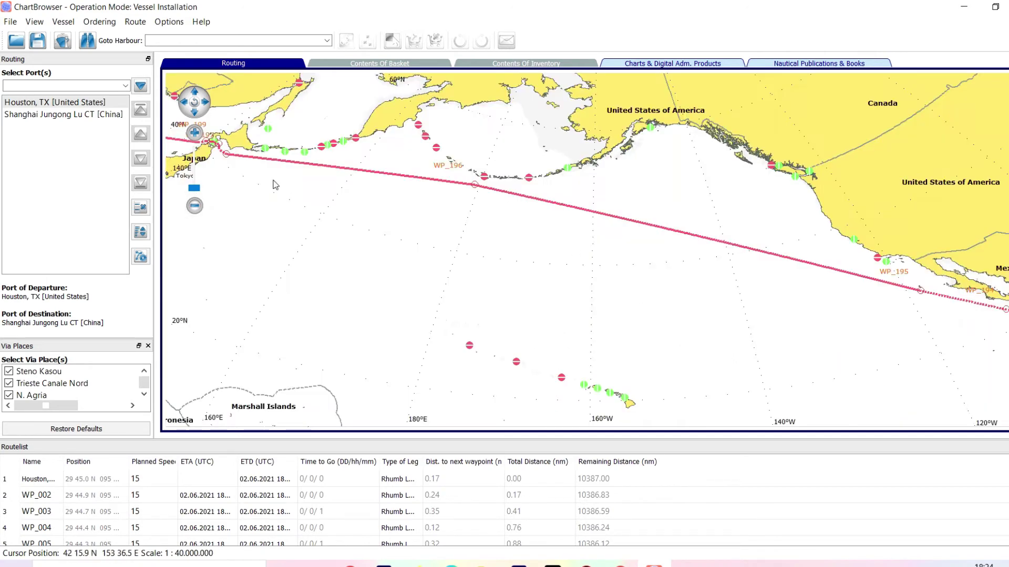
{"action": "left_click_drag", "start_coordinate": [226, 184], "coordinate": [432, 235]}
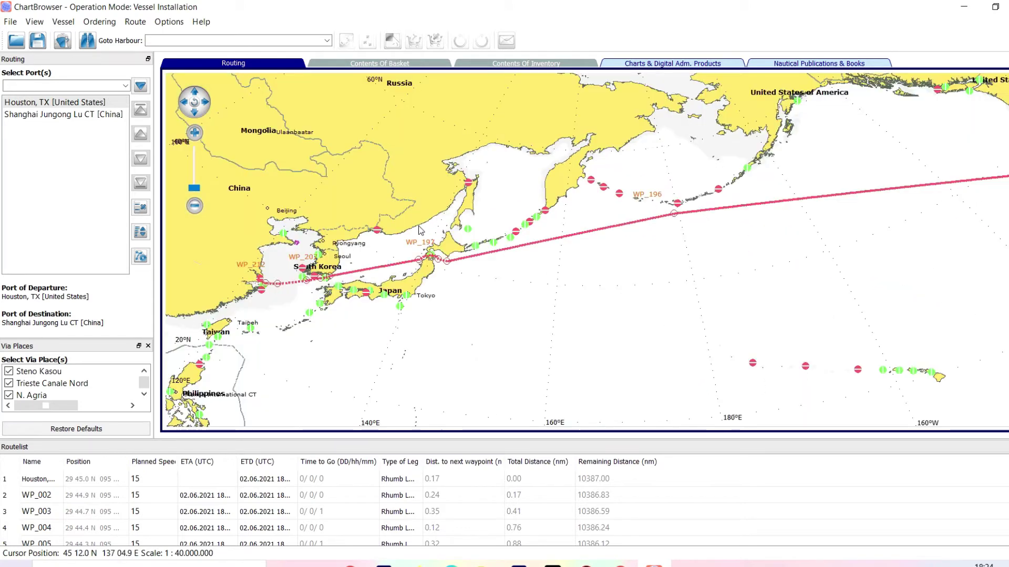
{"action": "left_click", "coordinate": [263, 319]}
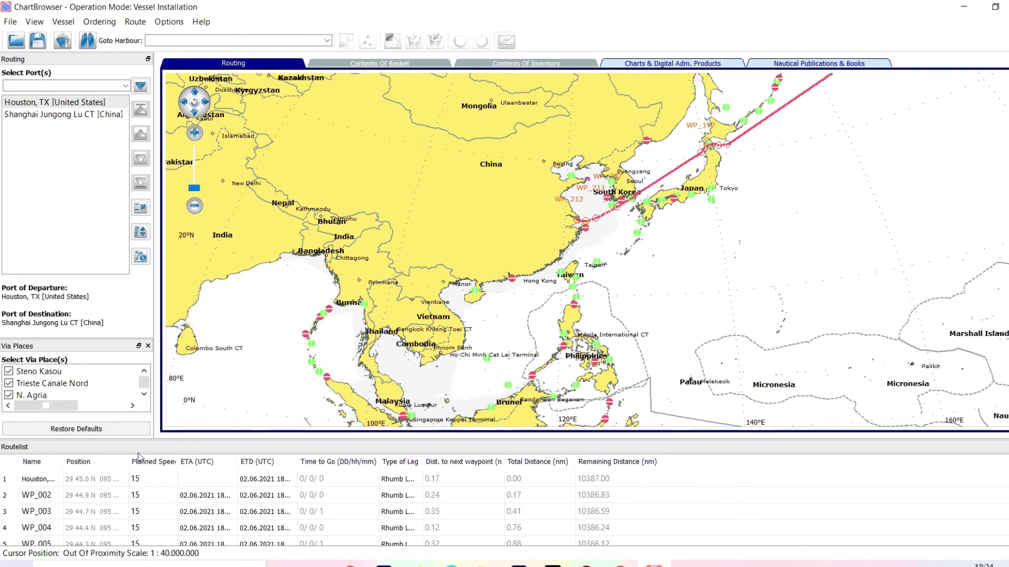
Step: Dock the Routelist above the chart and enlarge it to show more waypoint rows
{"action": "double_click", "coordinate": [97, 446]}
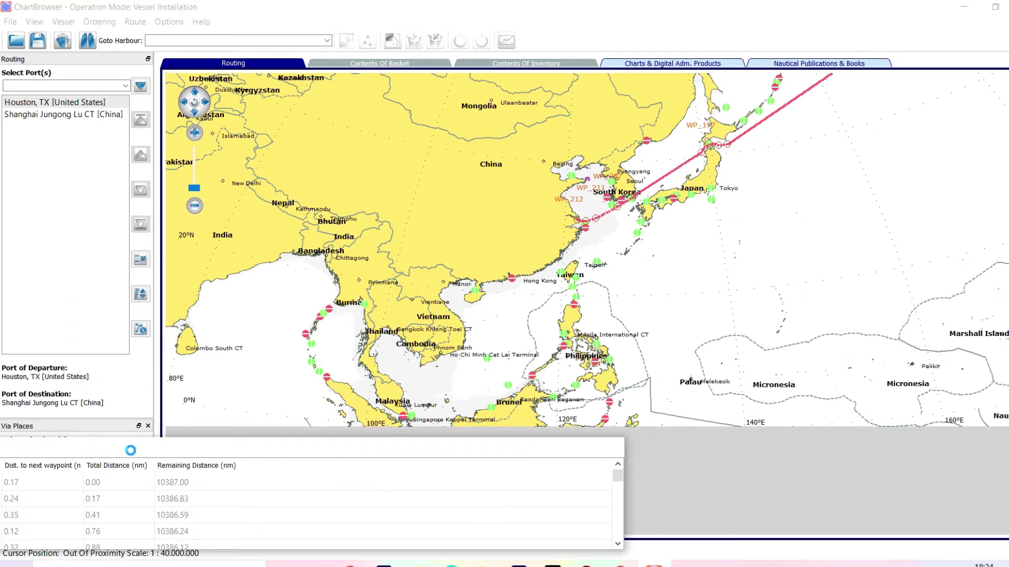
{"action": "left_click_drag", "start_coordinate": [136, 450], "coordinate": [482, 72]}
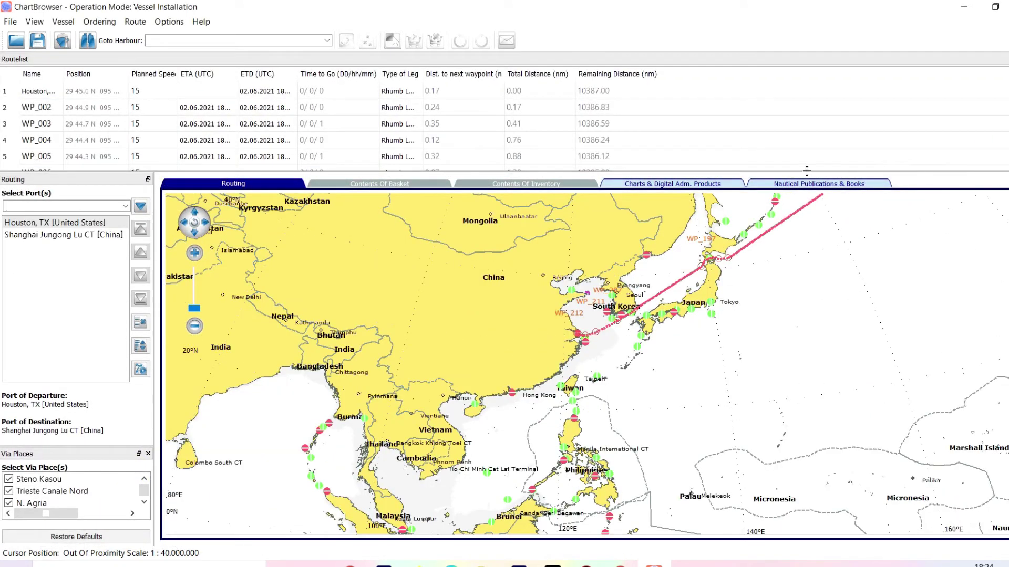
{"action": "left_click_drag", "start_coordinate": [809, 170], "coordinate": [810, 205]}
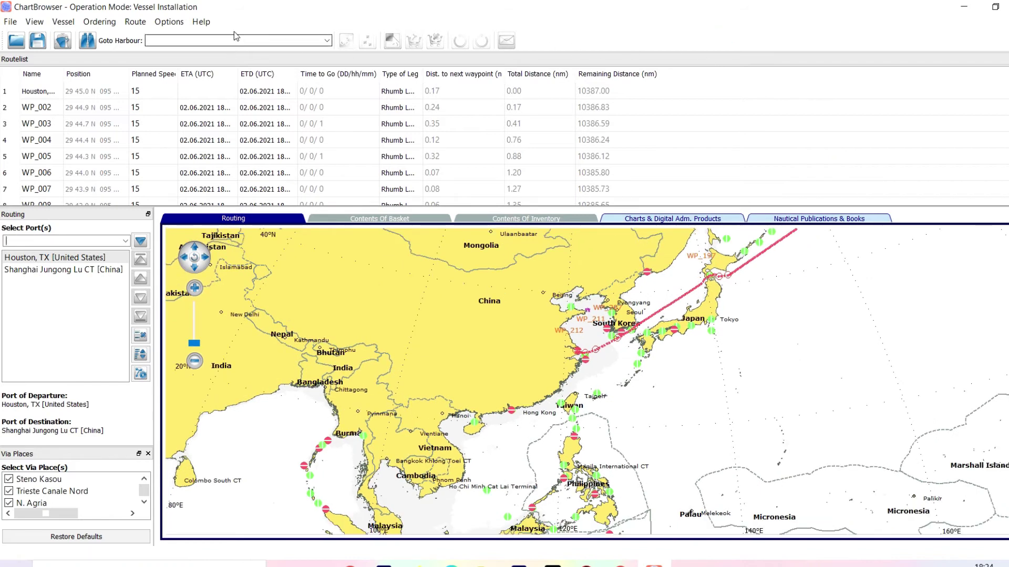
Step: Undock the Routelist into a floating window and make it much taller to list more waypoints
{"action": "double_click", "coordinate": [592, 60]}
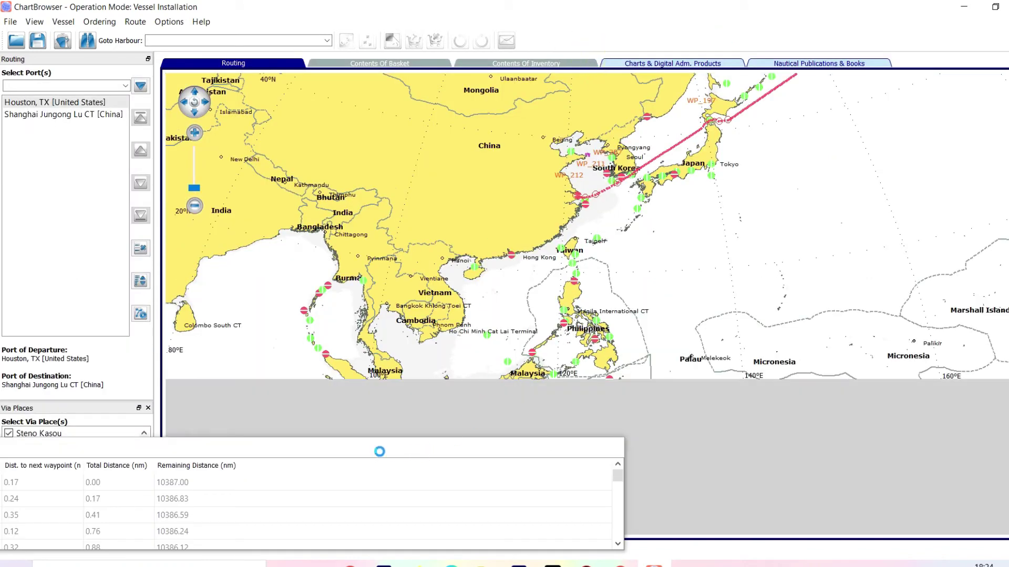
{"action": "left_click_drag", "start_coordinate": [332, 450], "coordinate": [637, 189]}
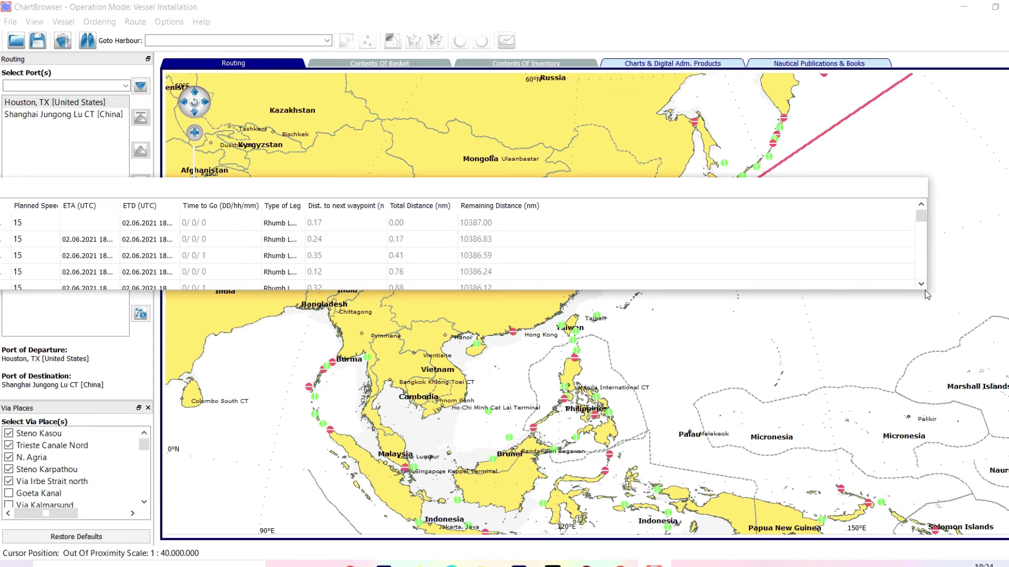
{"action": "left_click_drag", "start_coordinate": [909, 293], "coordinate": [909, 560]}
{"action": "left_click_drag", "start_coordinate": [650, 181], "coordinate": [766, 61]}
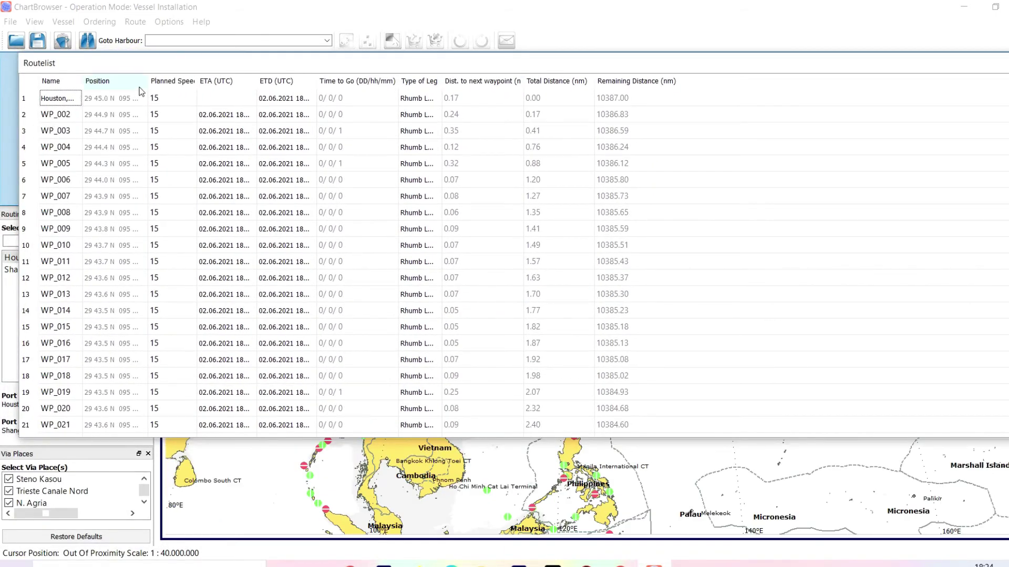
Step: Widen the Position and Type of Leg columns of the Routelist to show their full entries, keeping the list as a floating window
{"action": "left_click_drag", "start_coordinate": [148, 82], "coordinate": [244, 112]}
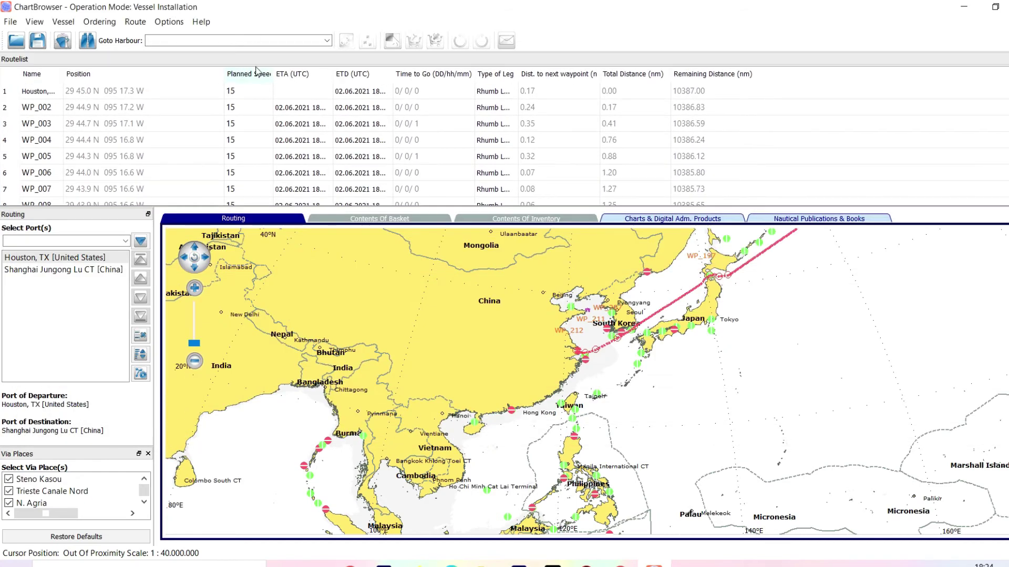
{"action": "left_click_drag", "start_coordinate": [377, 59], "coordinate": [429, 94]}
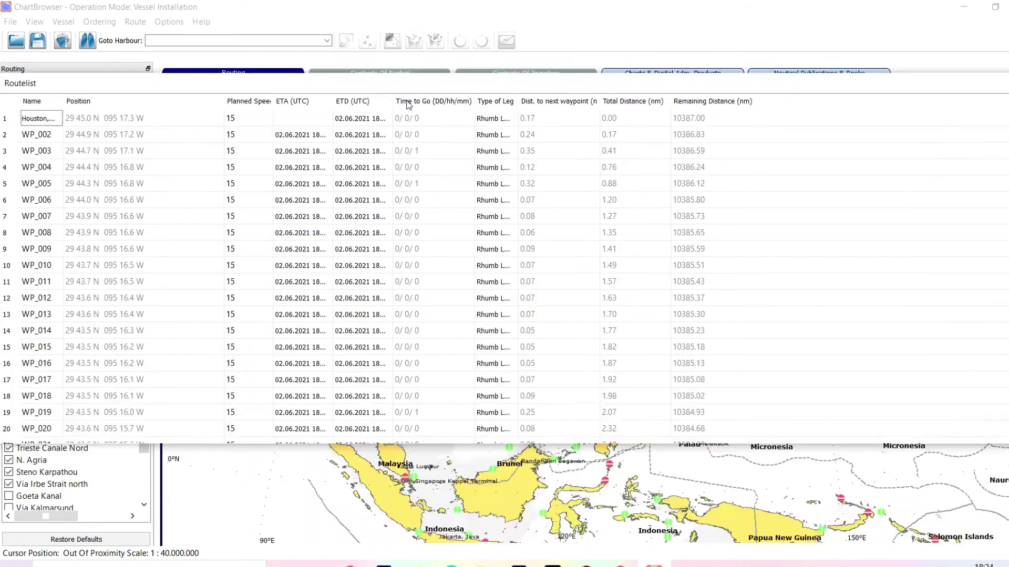
{"action": "left_click_drag", "start_coordinate": [443, 60], "coordinate": [550, 112]}
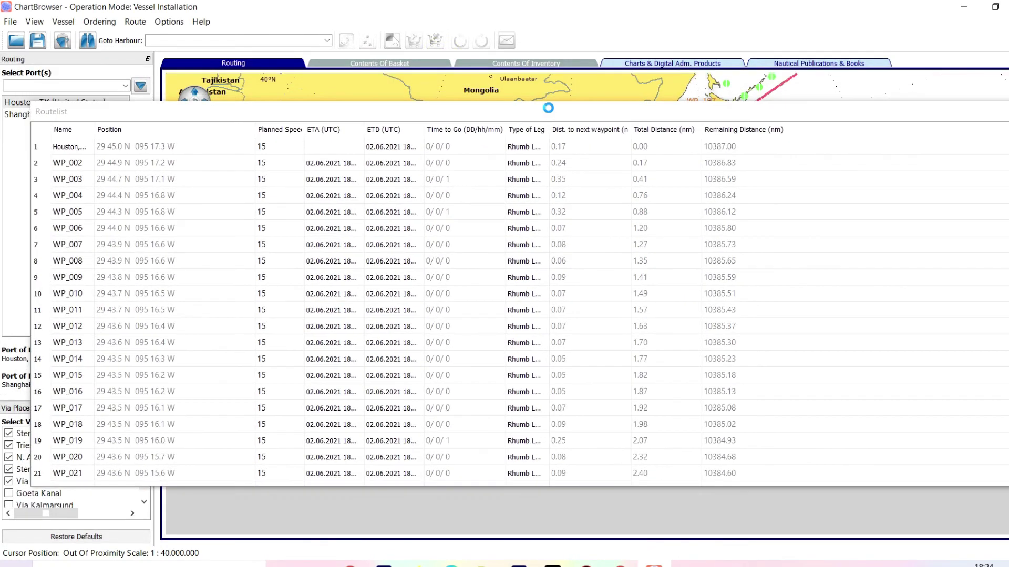
{"action": "left_click", "coordinate": [534, 151]}
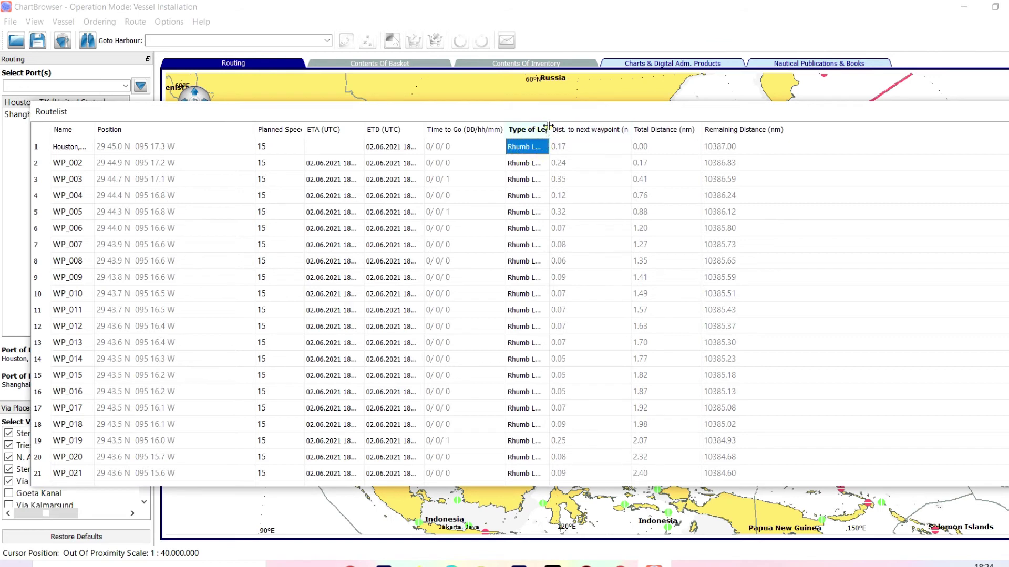
{"action": "left_click_drag", "start_coordinate": [548, 126], "coordinate": [603, 128]}
Step: Try Great Circle as the type of leg for the Houston waypoint, and set it back to Rhumb Line
{"action": "right_click", "coordinate": [562, 143]}
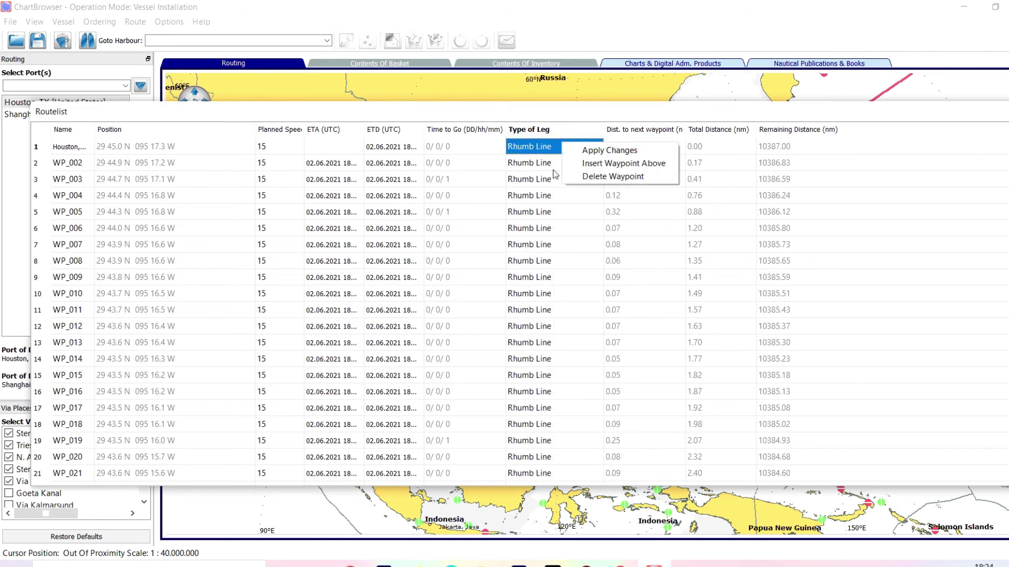
{"action": "left_click", "coordinate": [542, 150]}
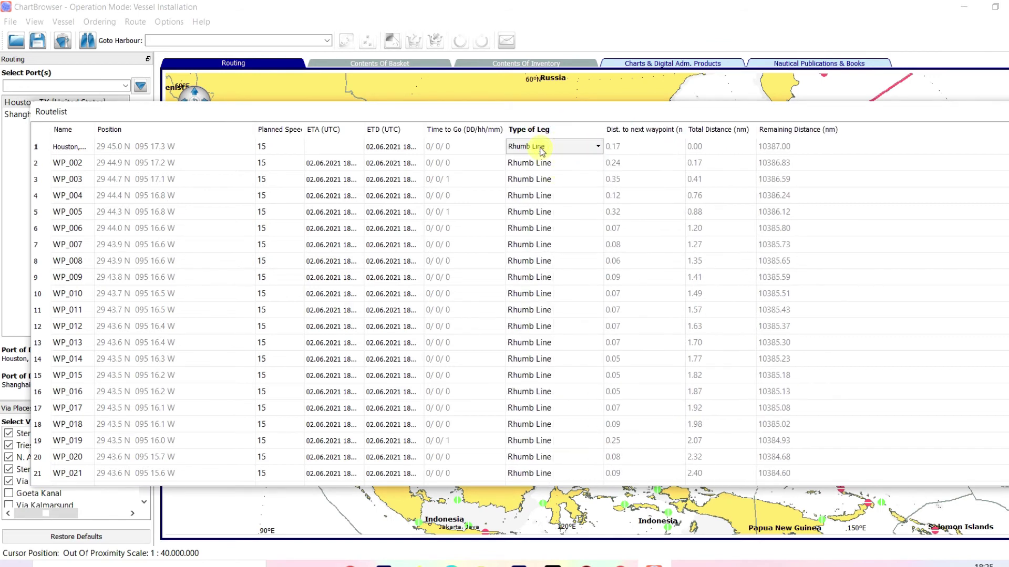
{"action": "left_click", "coordinate": [549, 149]}
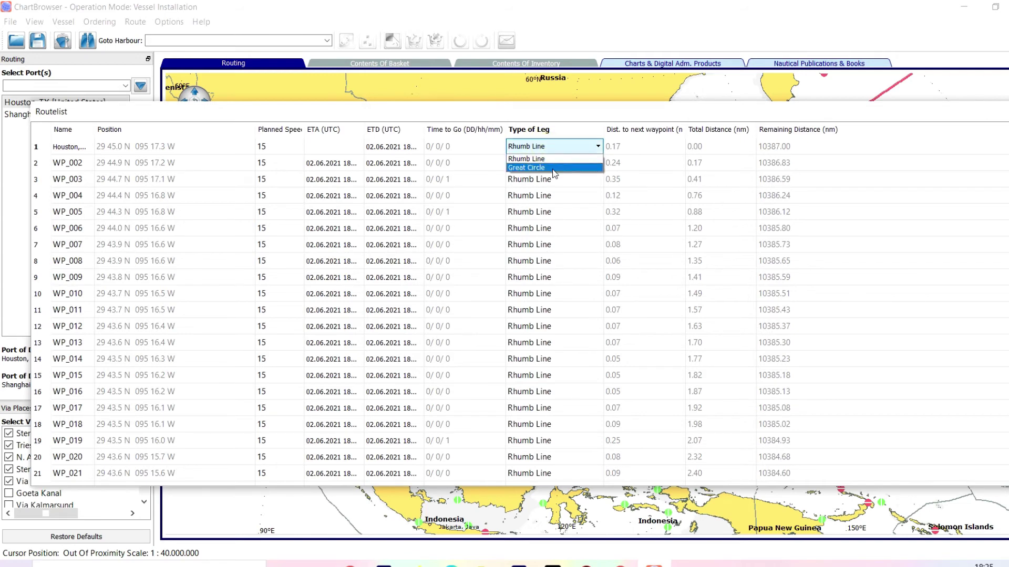
{"action": "left_click", "coordinate": [554, 168]}
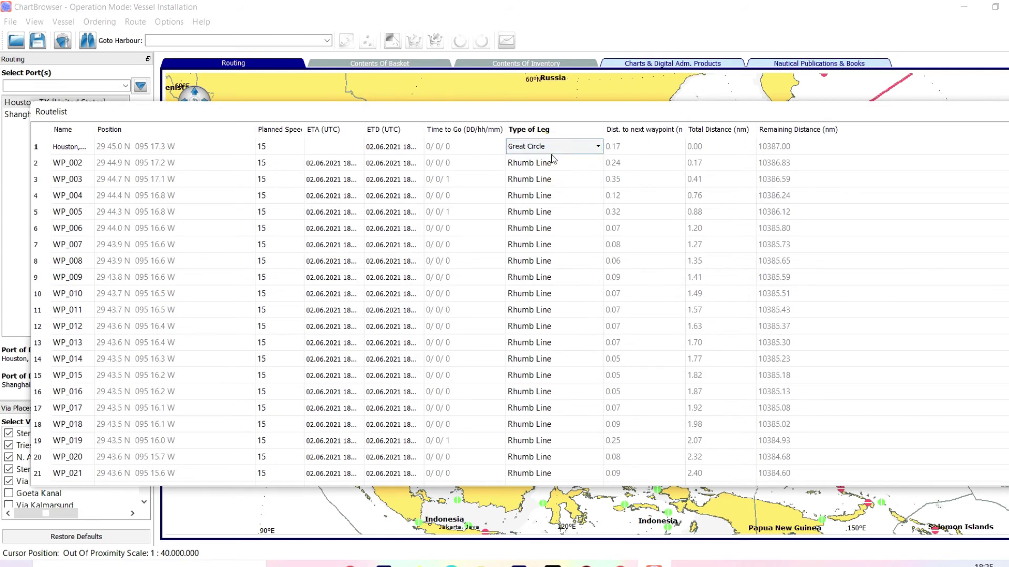
{"action": "left_click", "coordinate": [552, 158]}
{"action": "left_click", "coordinate": [557, 152]}
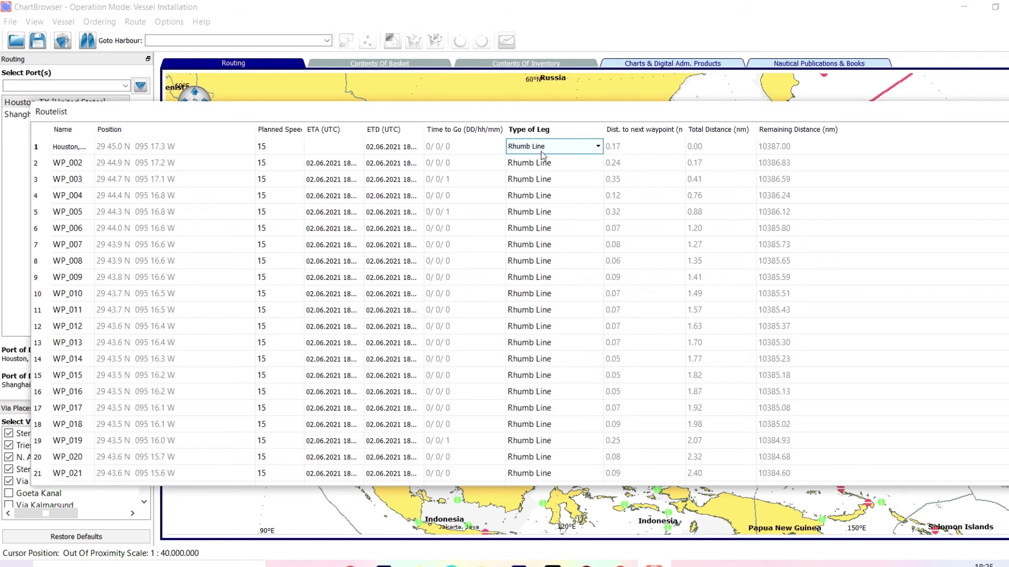
Step: Check the type of leg of further waypoints down the Routelist
{"action": "left_click", "coordinate": [537, 212]}
{"action": "left_click", "coordinate": [545, 293]}
{"action": "left_click", "coordinate": [558, 360]}
{"action": "left_click", "coordinate": [542, 427]}
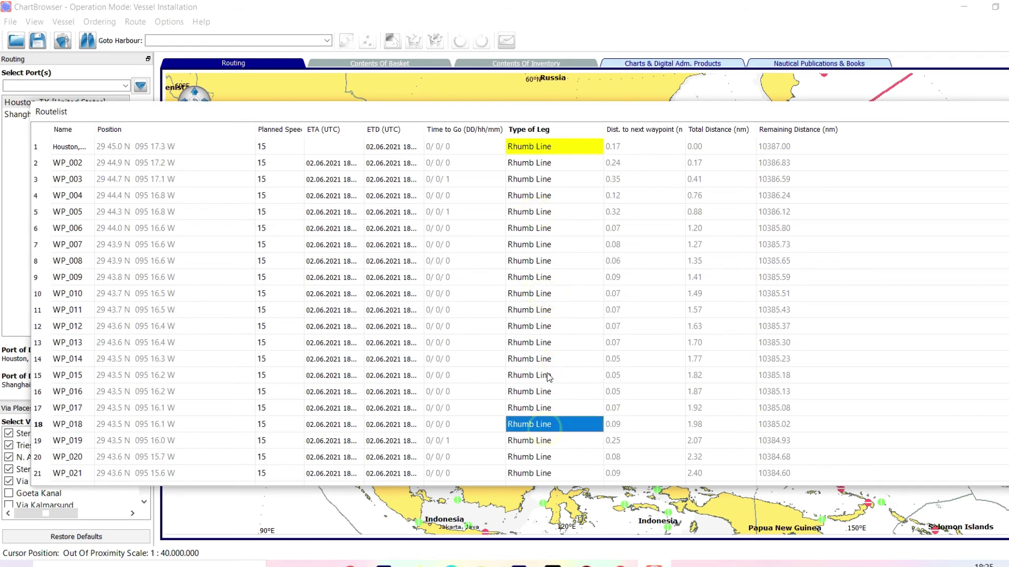
{"action": "scroll", "coordinate": [546, 377], "scroll_direction": "down", "scroll_amount": 2}
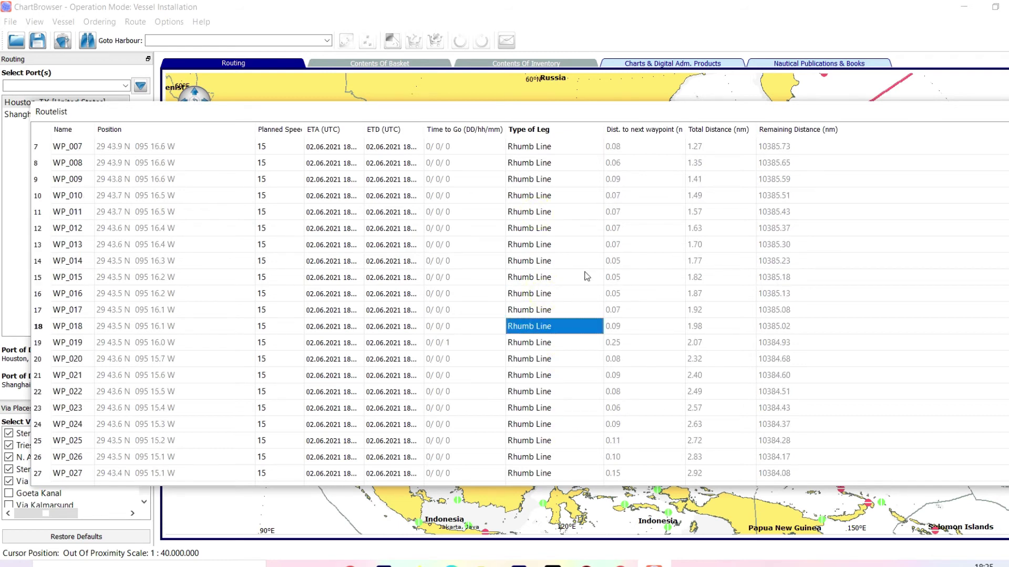
Step: Move the floating Routelist clear of the chart and bring the Houston–Shanghai route around North America into view
{"action": "left_click_drag", "start_coordinate": [641, 112], "coordinate": [499, 134]}
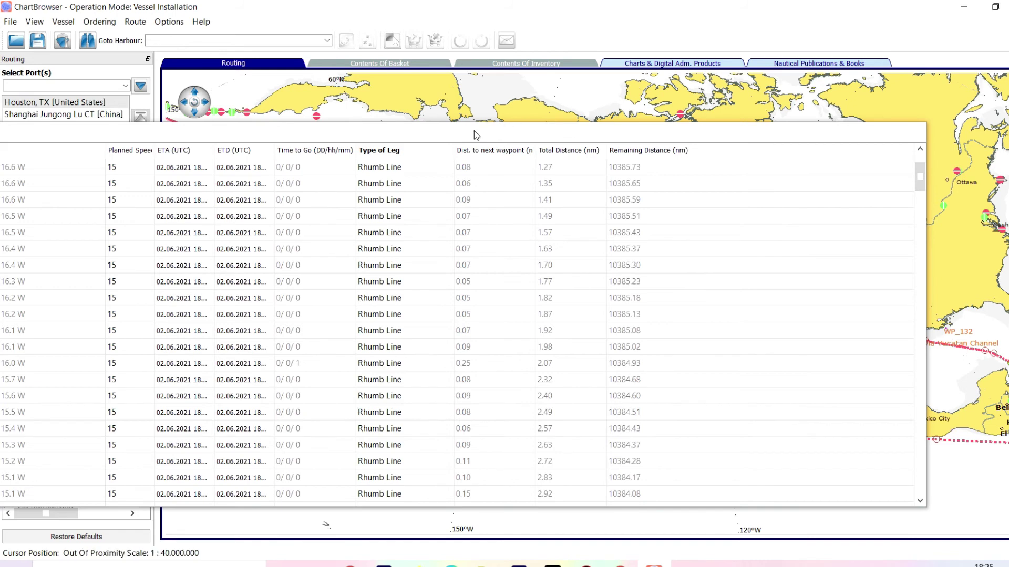
{"action": "left_click_drag", "start_coordinate": [421, 140], "coordinate": [336, 233]}
{"action": "left_click", "coordinate": [877, 210]}
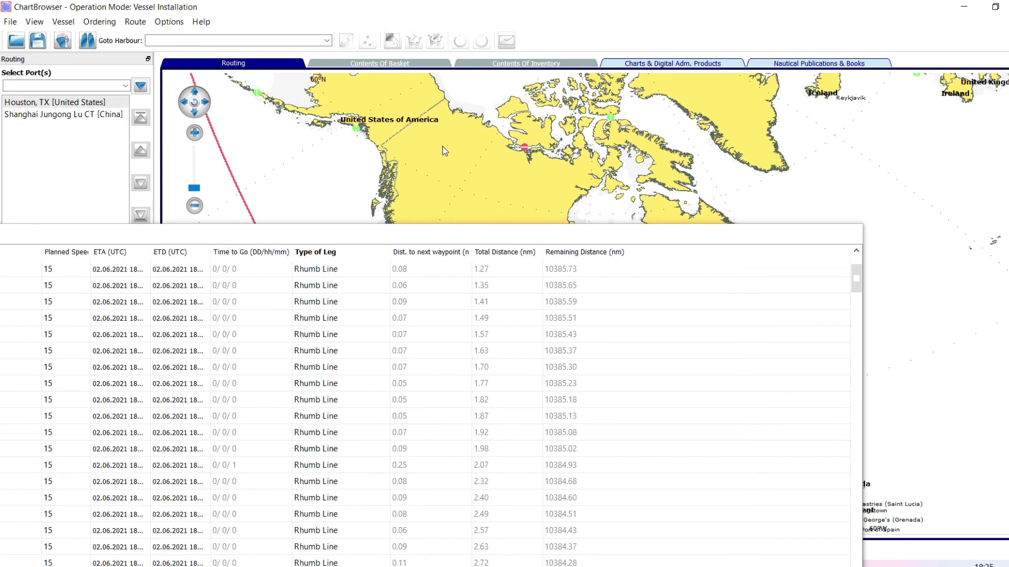
{"action": "left_click_drag", "start_coordinate": [633, 181], "coordinate": [760, 198]}
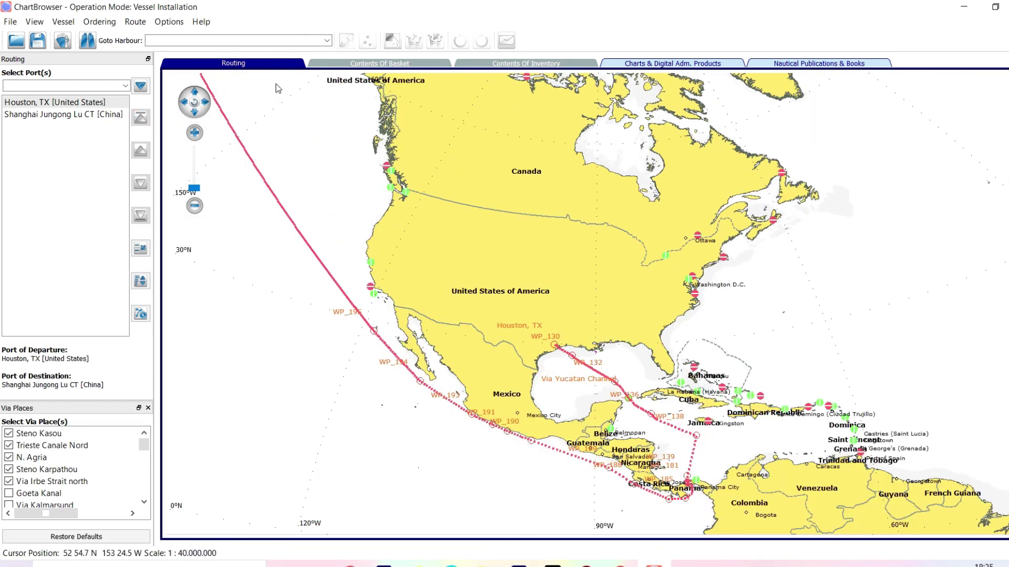
Step: Look at the basket contents and the inventory contents, and return to the routing view of the Houston–Shanghai route
{"action": "left_click", "coordinate": [341, 63]}
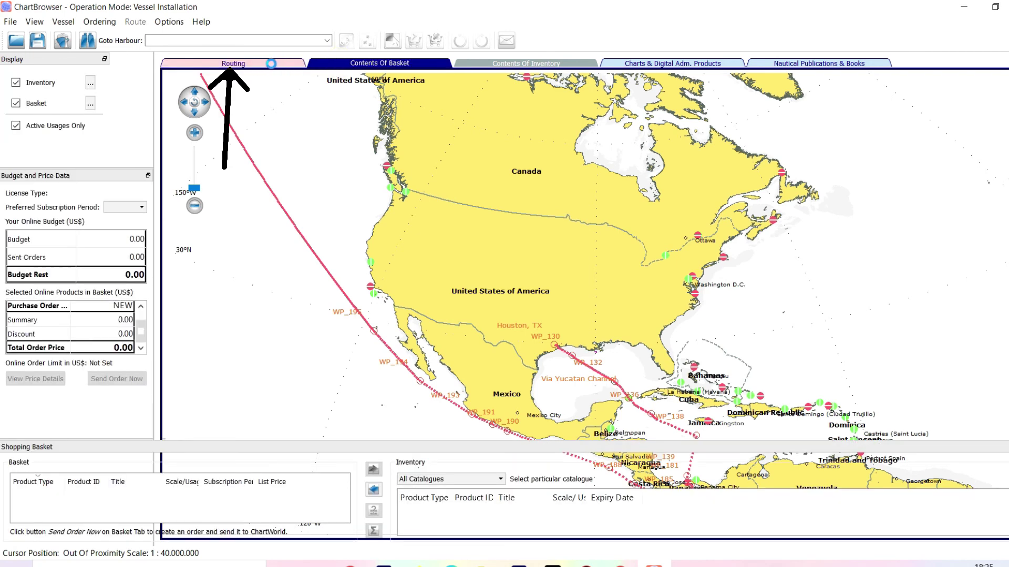
{"action": "left_click", "coordinate": [517, 63]}
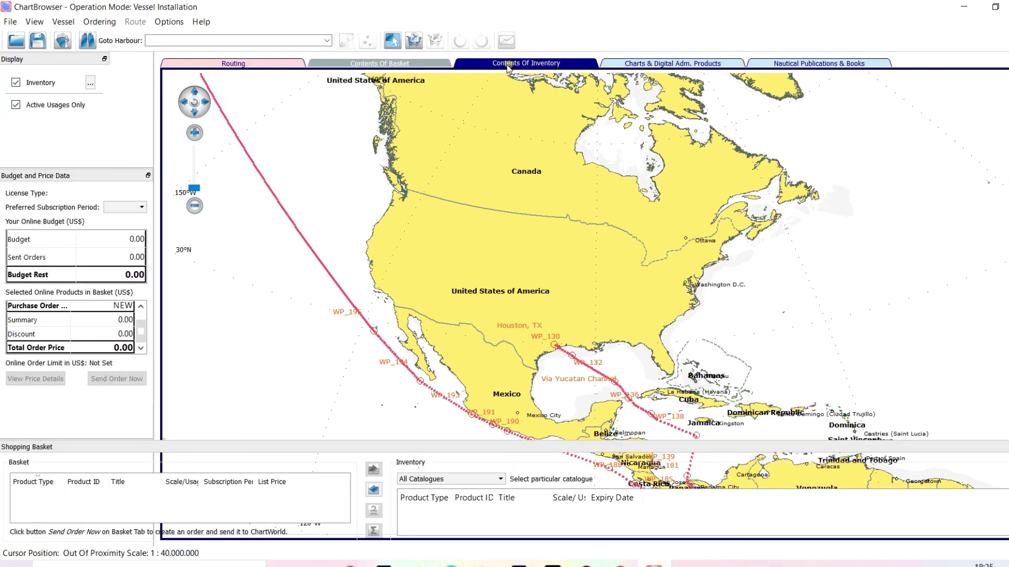
{"action": "left_click", "coordinate": [238, 67]}
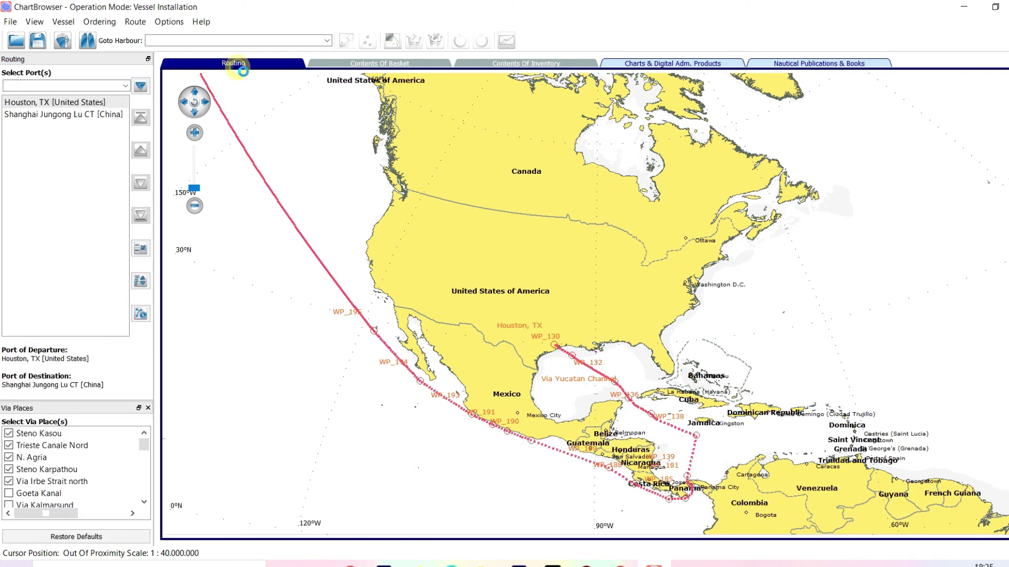
Step: Examine the Houston–Shanghai route on the chart at 1 : 2.000.000, from Cuba through the Yucatan Channel to waypoint WP_132
{"action": "left_click", "coordinate": [140, 314]}
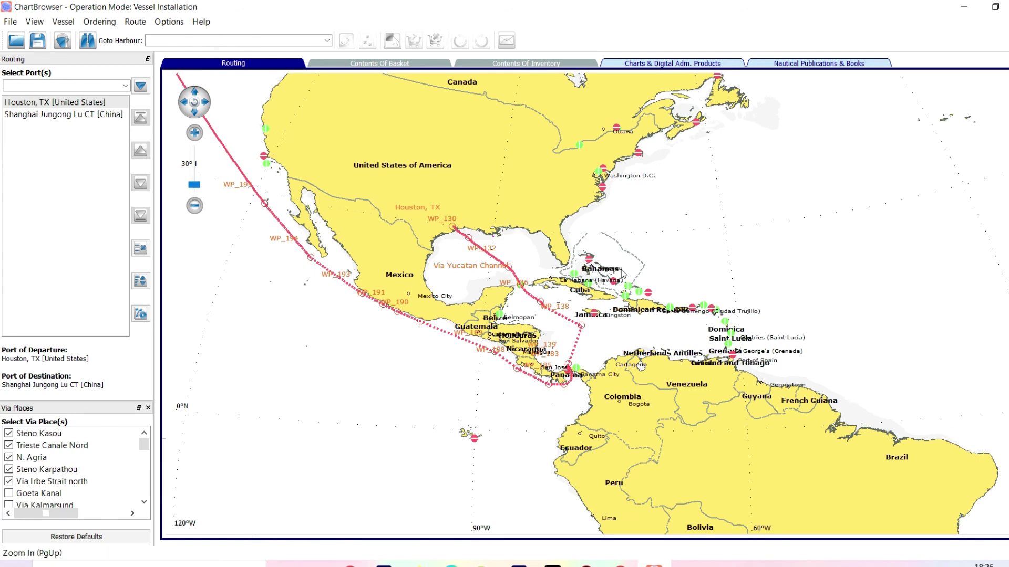
{"action": "scroll", "coordinate": [622, 269], "scroll_direction": "up", "scroll_amount": 1}
{"action": "scroll", "coordinate": [625, 272], "scroll_direction": "down", "scroll_amount": 1}
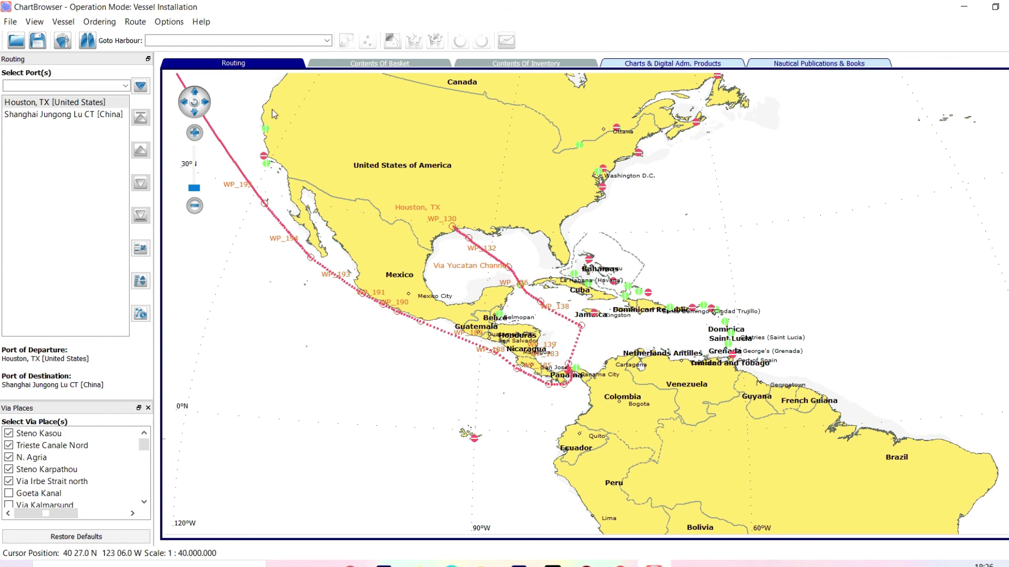
{"action": "left_click", "coordinate": [195, 133]}
{"action": "left_click", "coordinate": [195, 133]}
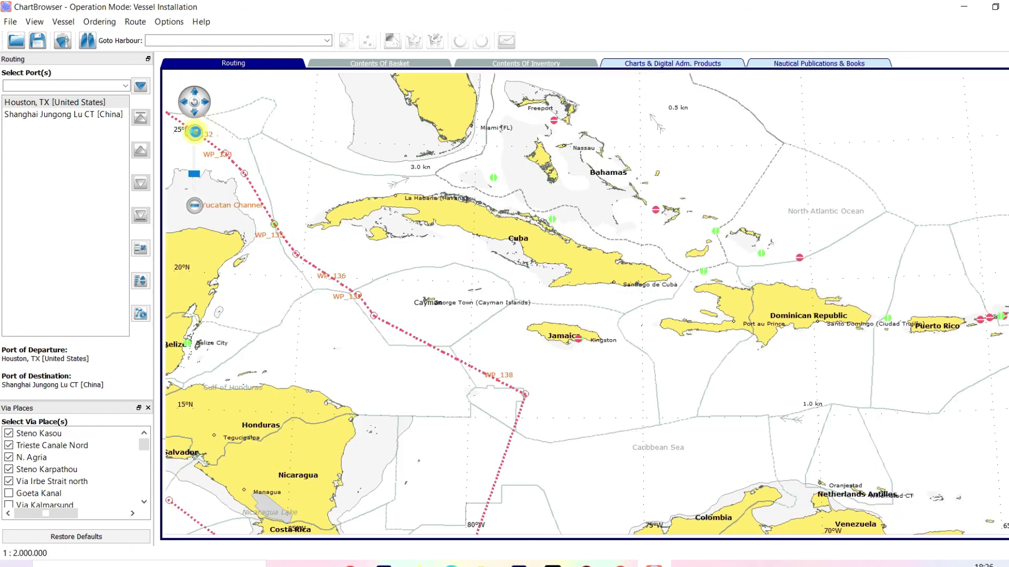
{"action": "left_click_drag", "start_coordinate": [629, 351], "coordinate": [650, 367]}
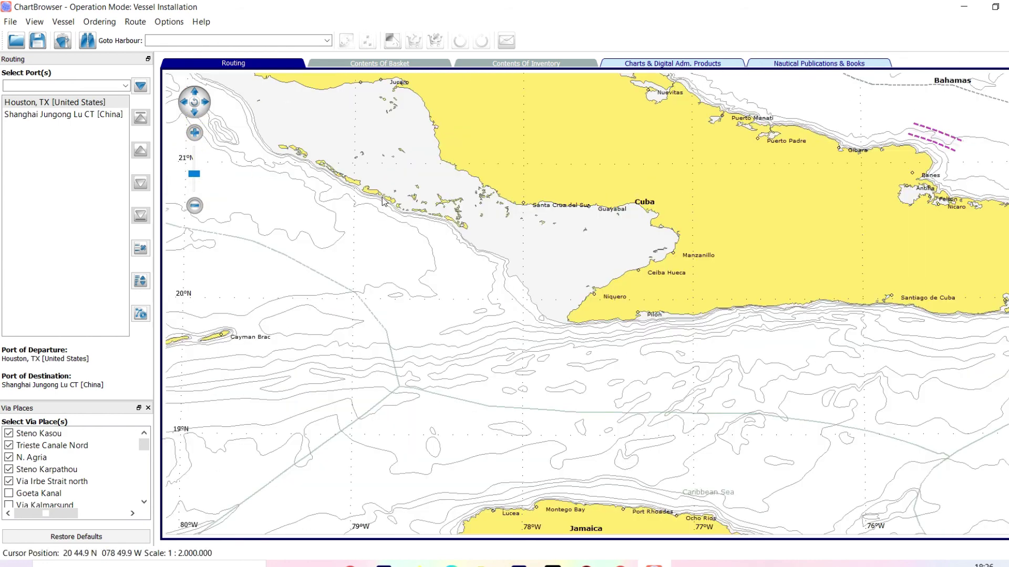
{"action": "left_click_drag", "start_coordinate": [238, 156], "coordinate": [620, 380]}
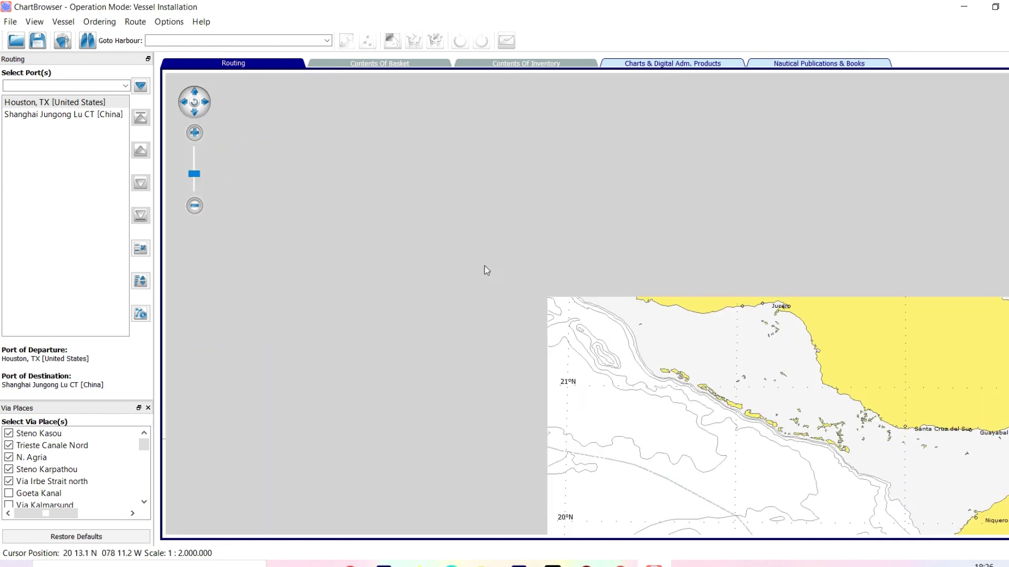
{"action": "left_click_drag", "start_coordinate": [653, 297], "coordinate": [796, 366]}
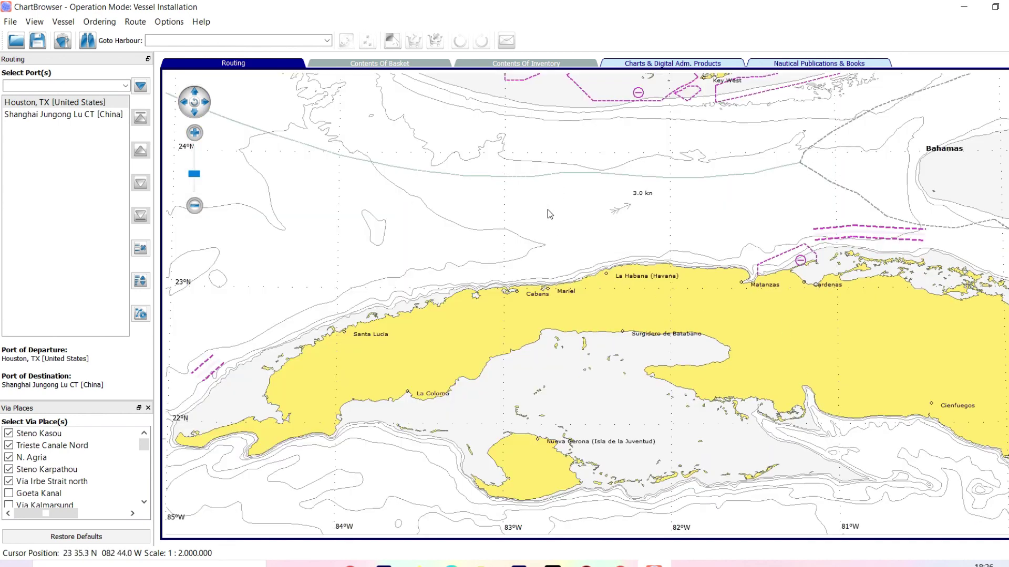
{"action": "left_click_drag", "start_coordinate": [397, 215], "coordinate": [616, 168]}
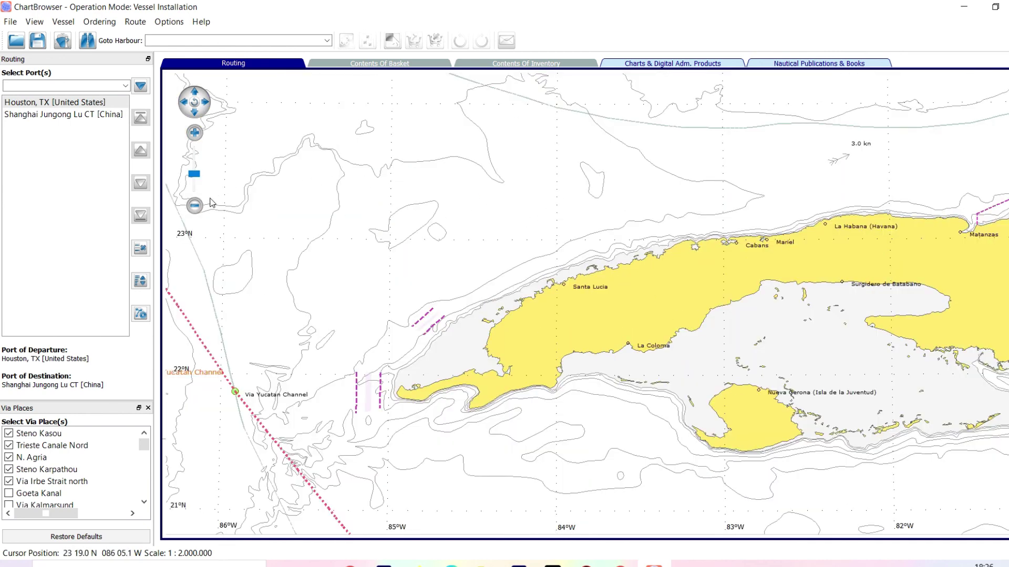
{"action": "left_click_drag", "start_coordinate": [223, 284], "coordinate": [574, 289]}
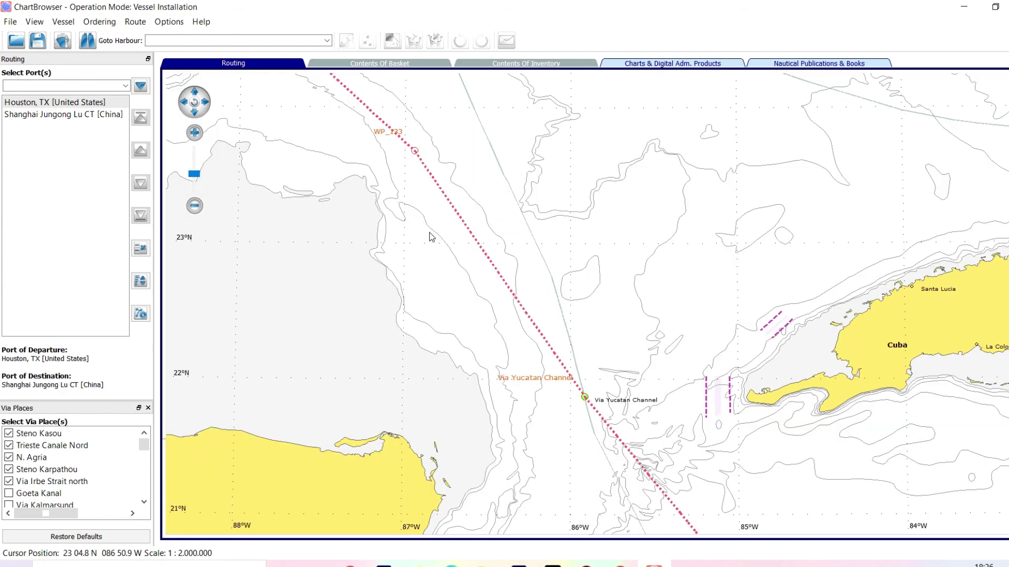
{"action": "left_click_drag", "start_coordinate": [347, 206], "coordinate": [599, 303]}
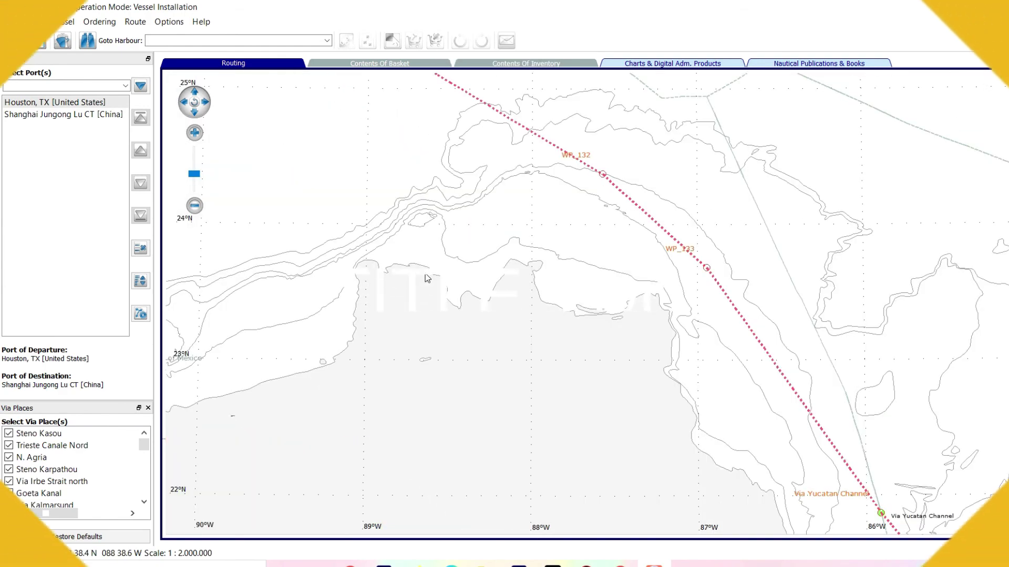